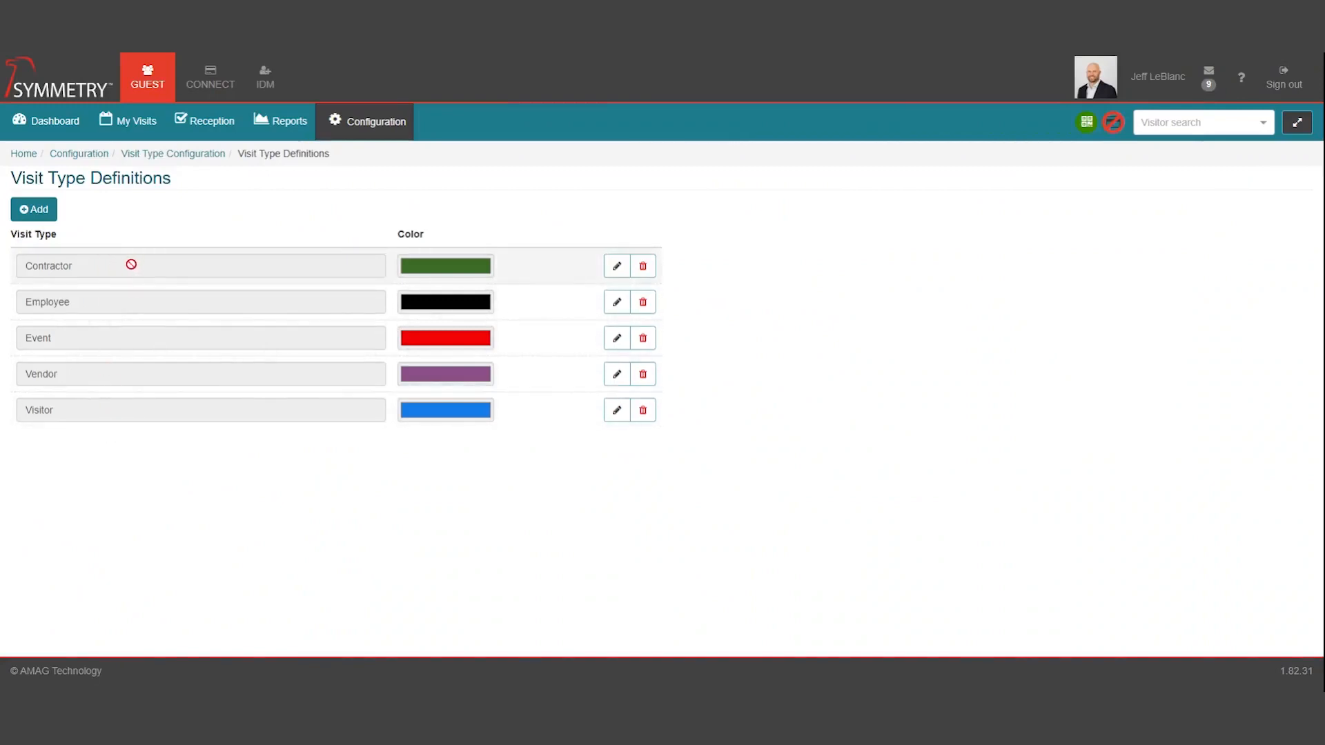
# Step: Add a new visit type named VIP and give it a red color
pyautogui.click(38, 213)
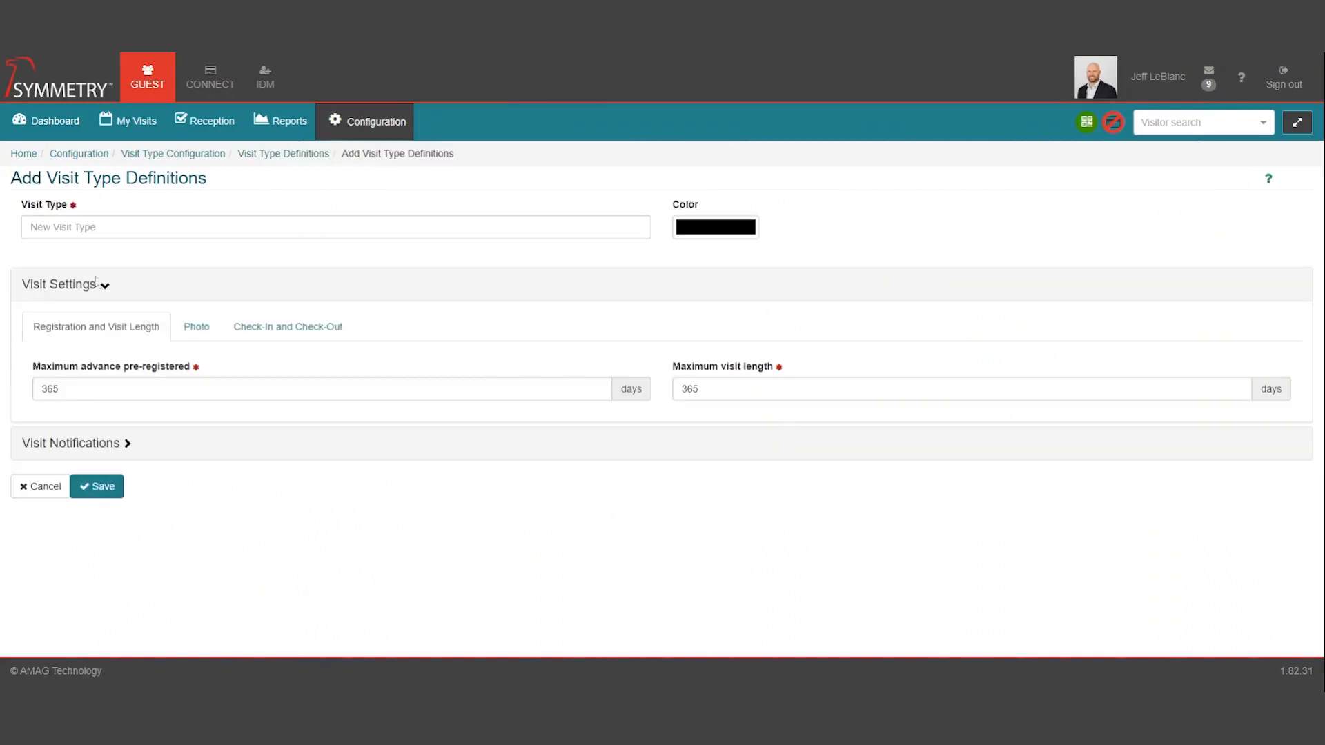
pyautogui.click(41, 227)
pyautogui.write('VIP')
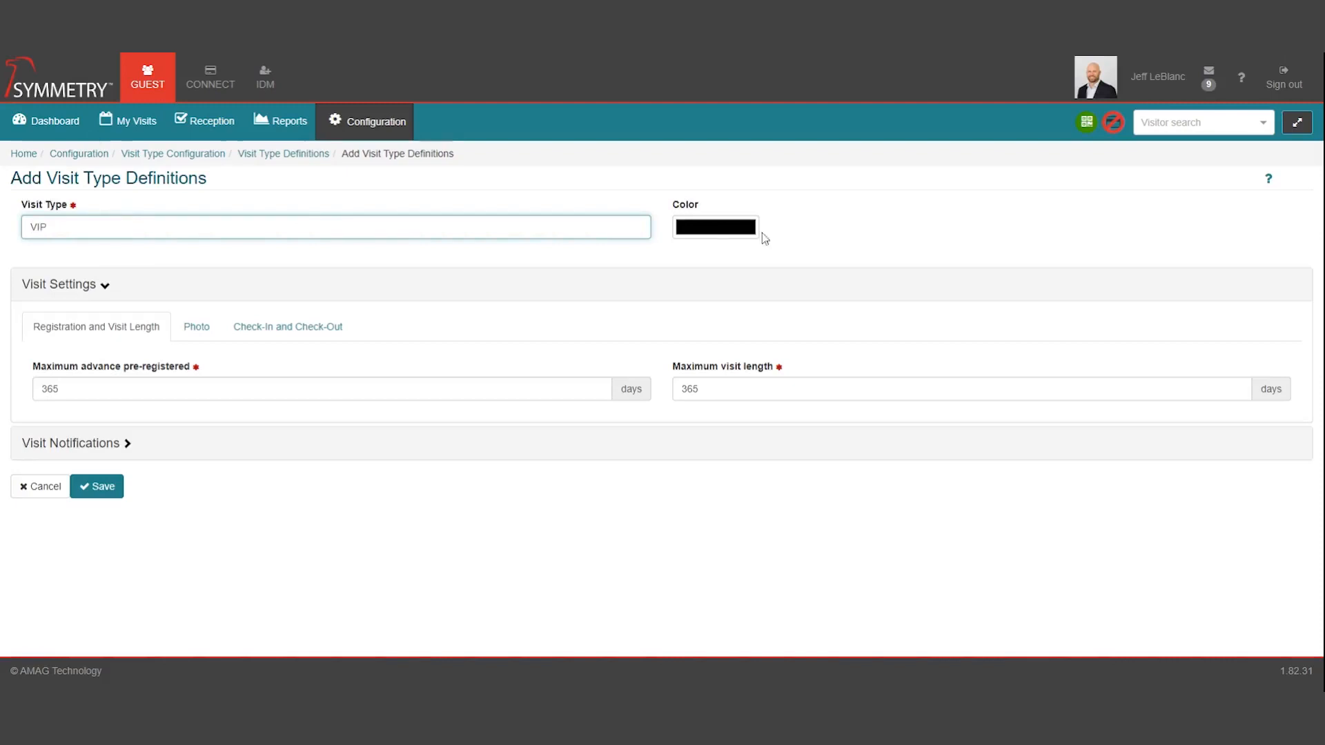
pyautogui.click(723, 234)
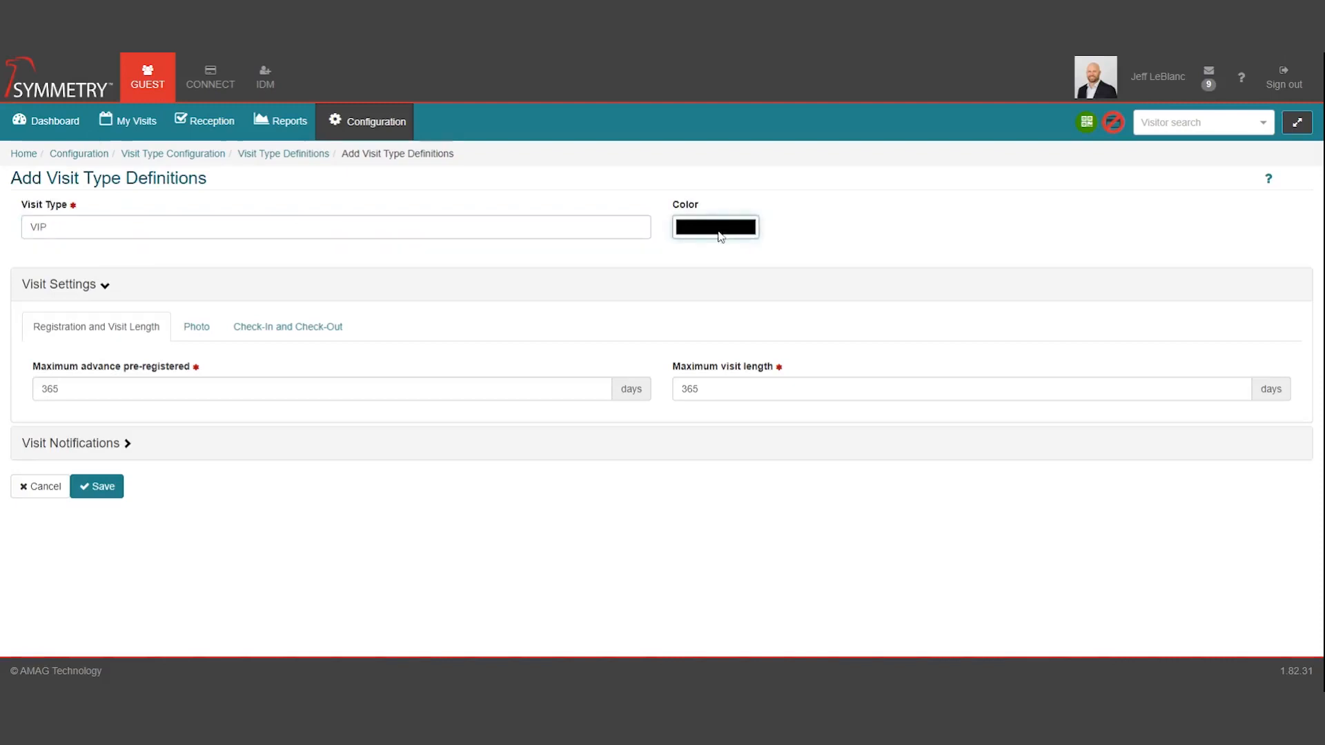
pyautogui.click(727, 250)
pyautogui.click(641, 255)
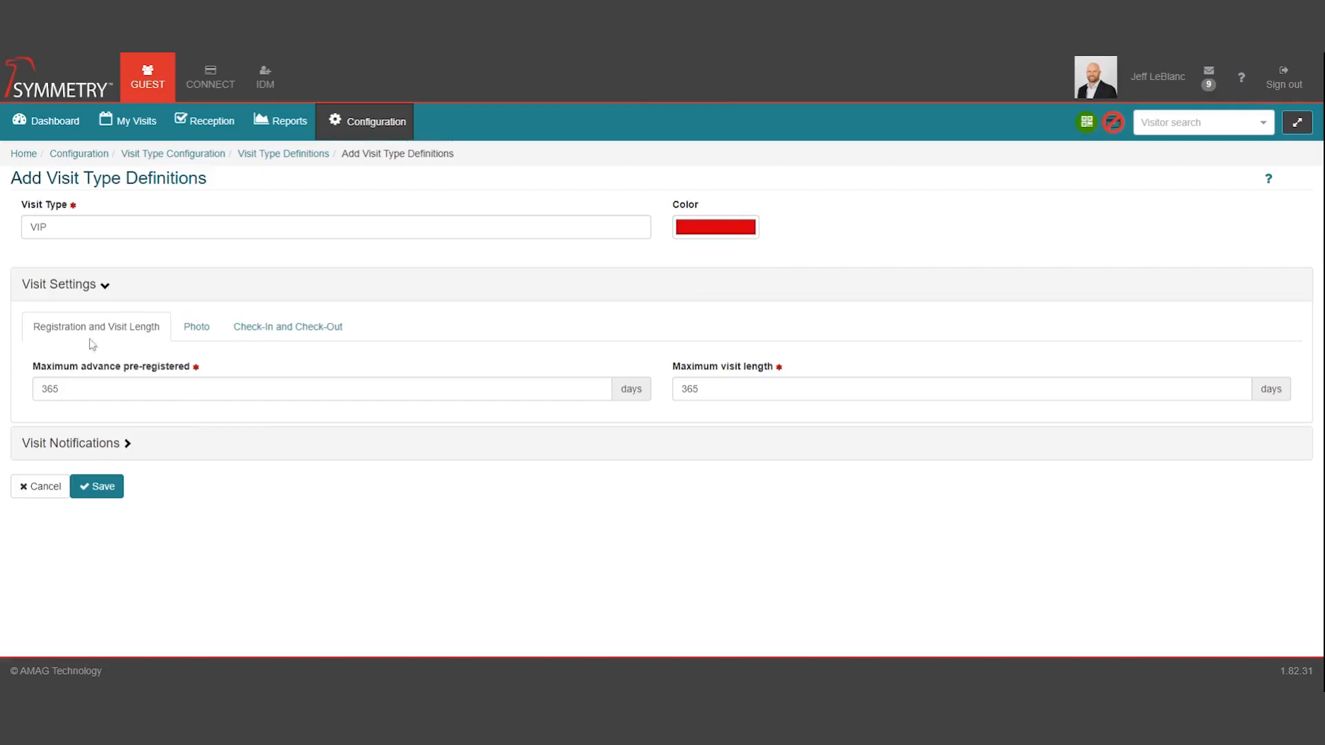
# Step: Set the VIP type's maximum advance pre-registration to 90 days and its maximum visit length to 14 days
pyautogui.click(61, 389)
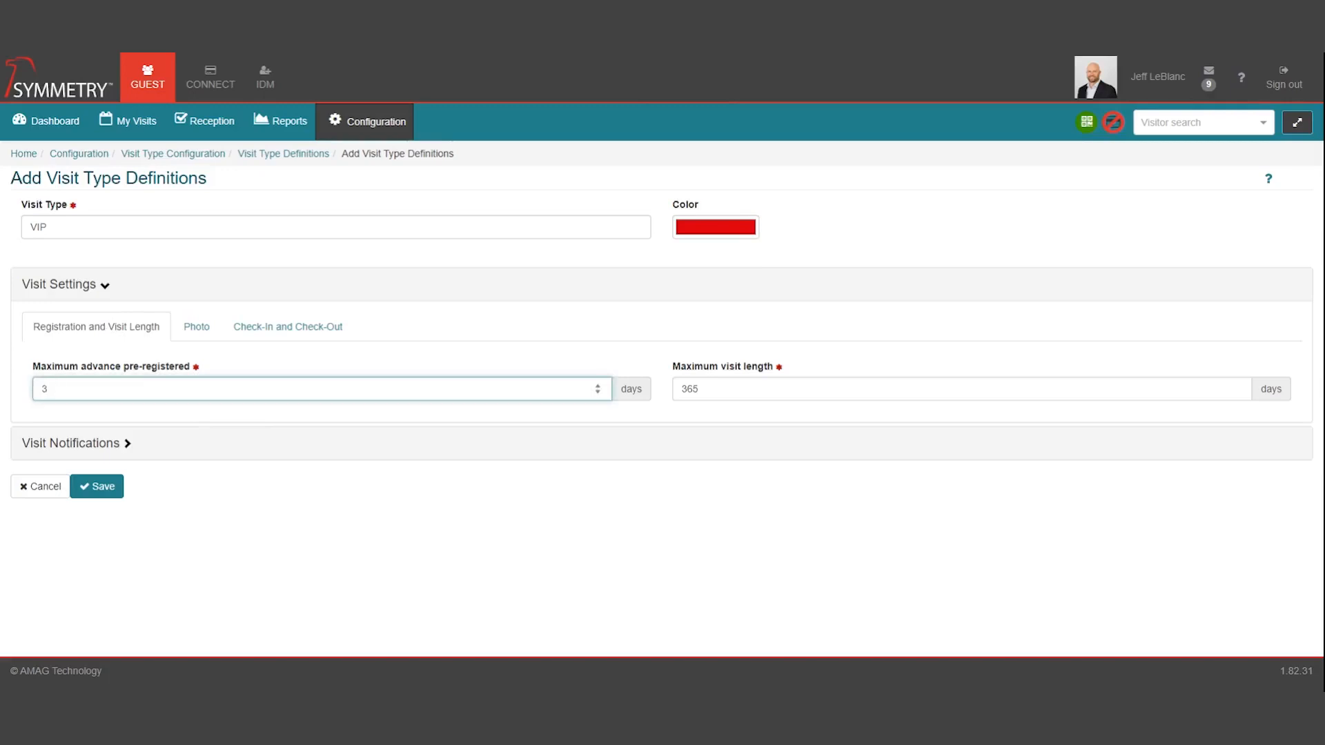
pyautogui.press('BackSpace')
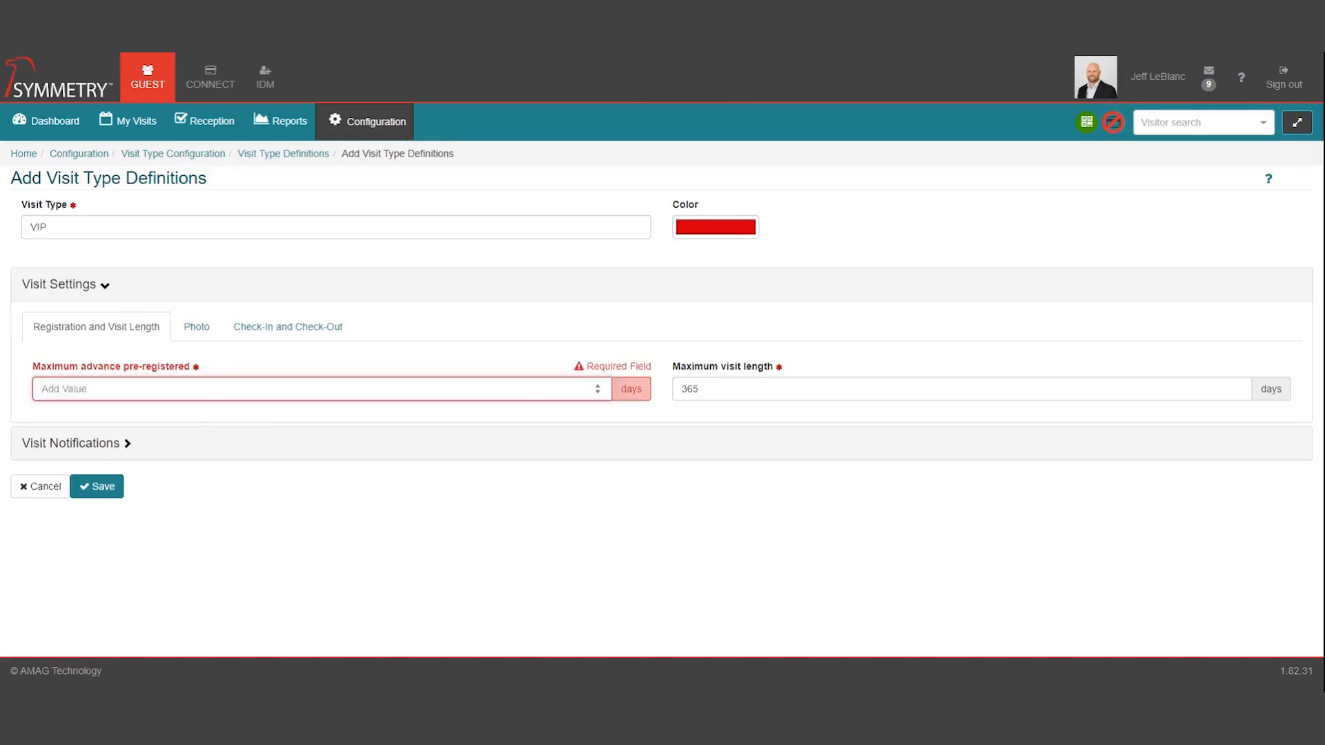
pyautogui.write('90')
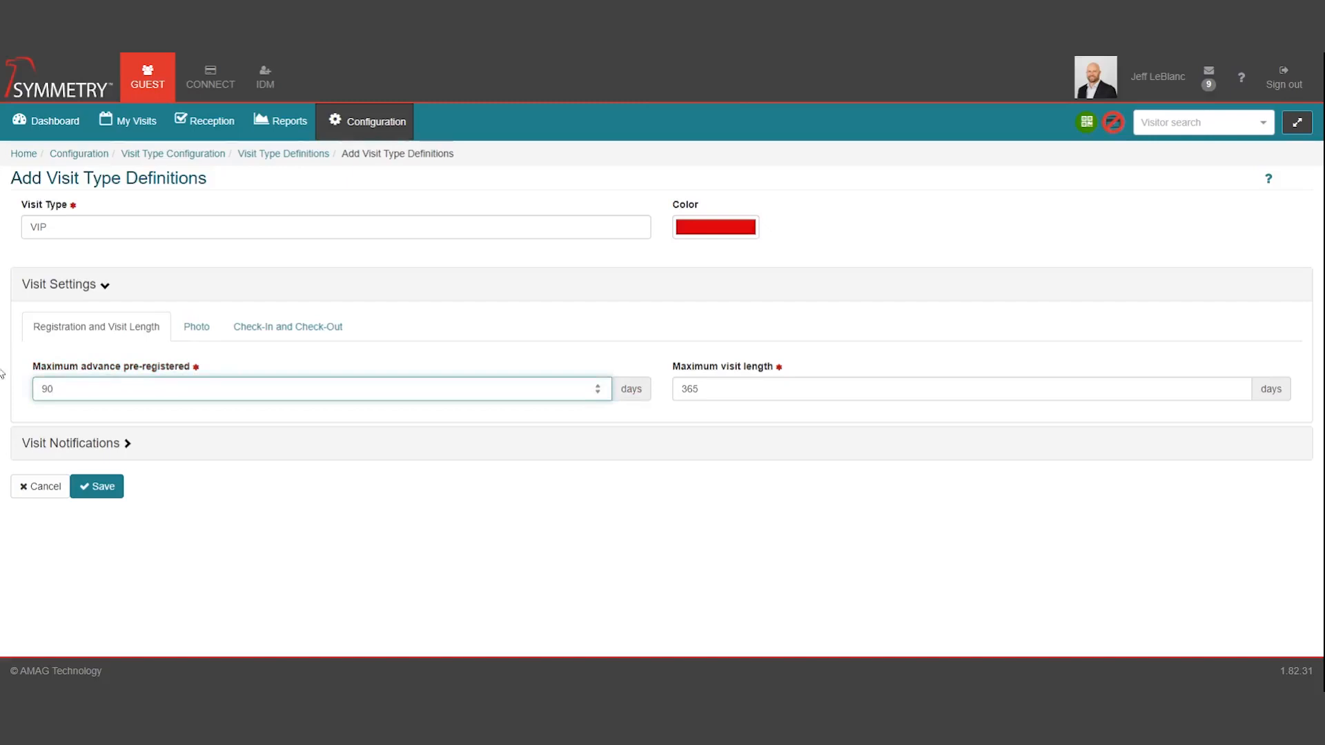
pyautogui.press('Tab')
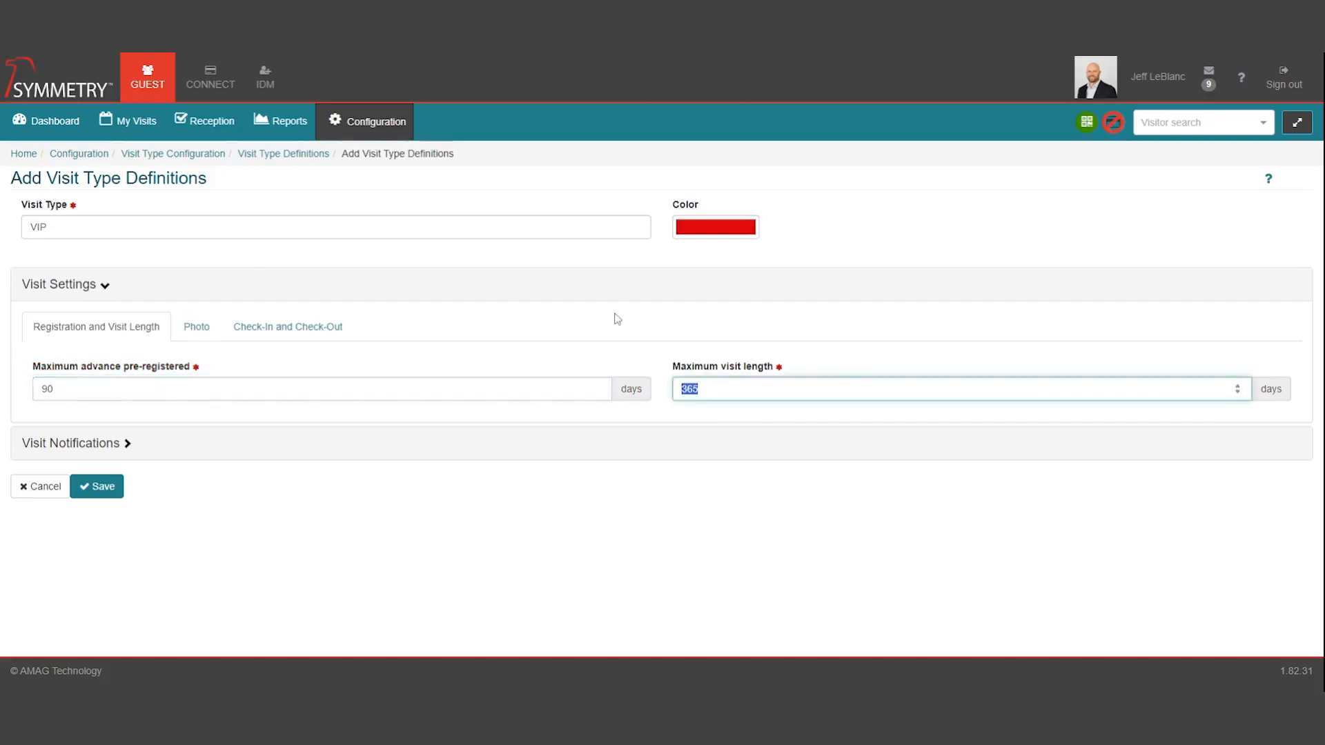
pyautogui.write('14')
# Step: Set the VIP type's photo expiration to 30 days and enable Show Expired Photo Indicator
pyautogui.click(205, 332)
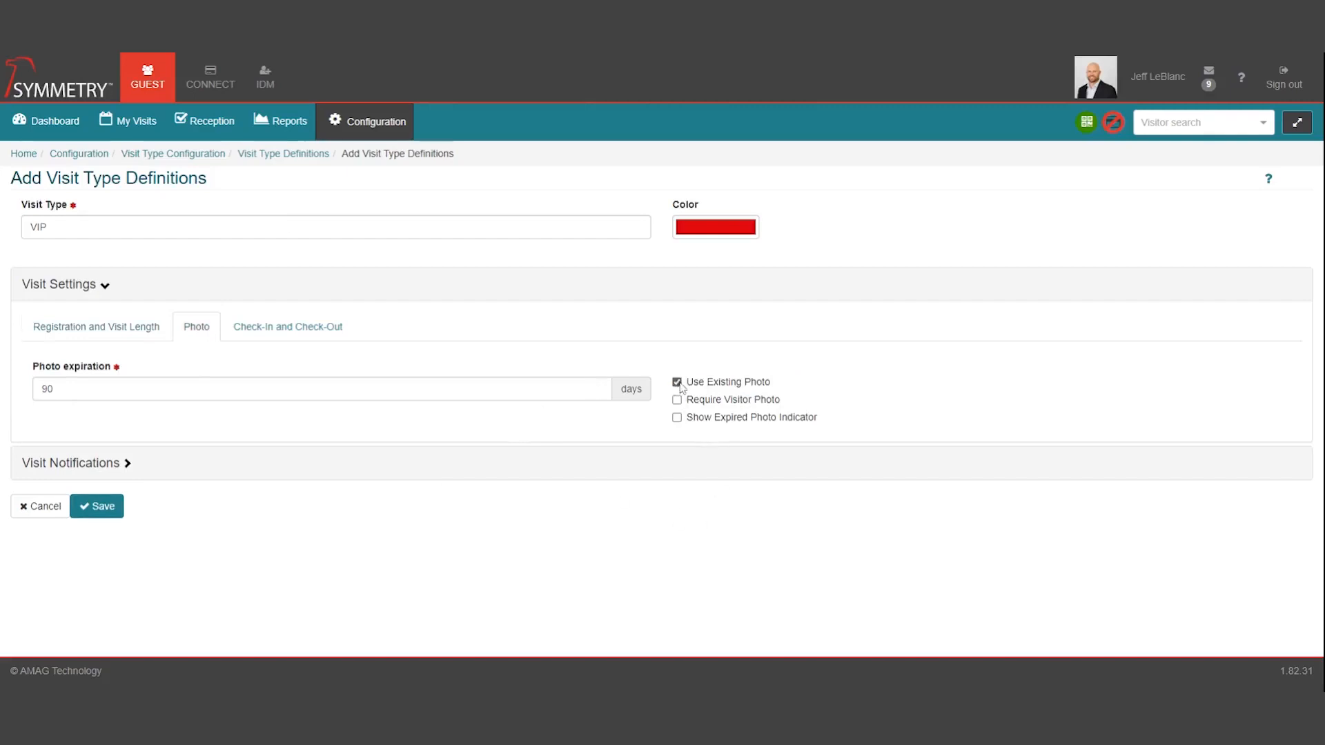
pyautogui.doubleClick(48, 389)
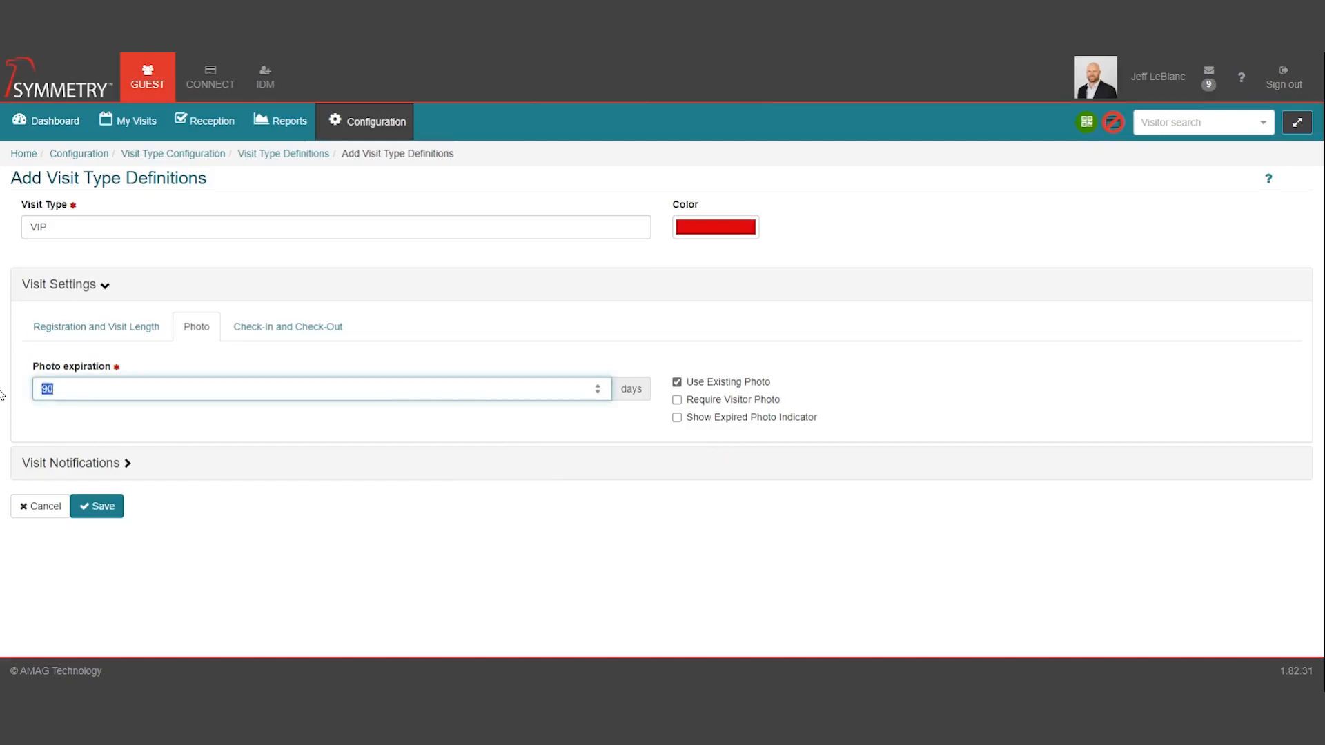
pyautogui.click(410, 432)
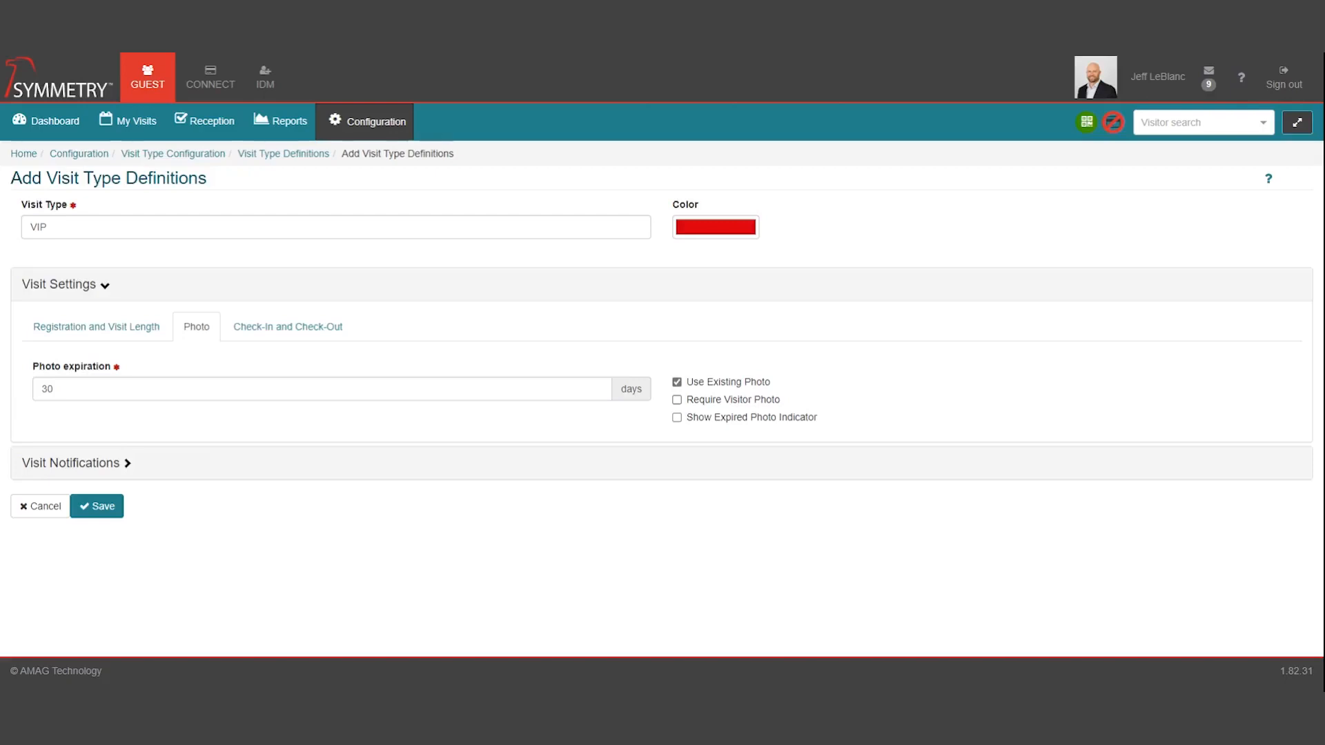
pyautogui.click(678, 419)
# Step: Turn off the visit reminder email in the VIP type's visit notifications
pyautogui.click(104, 463)
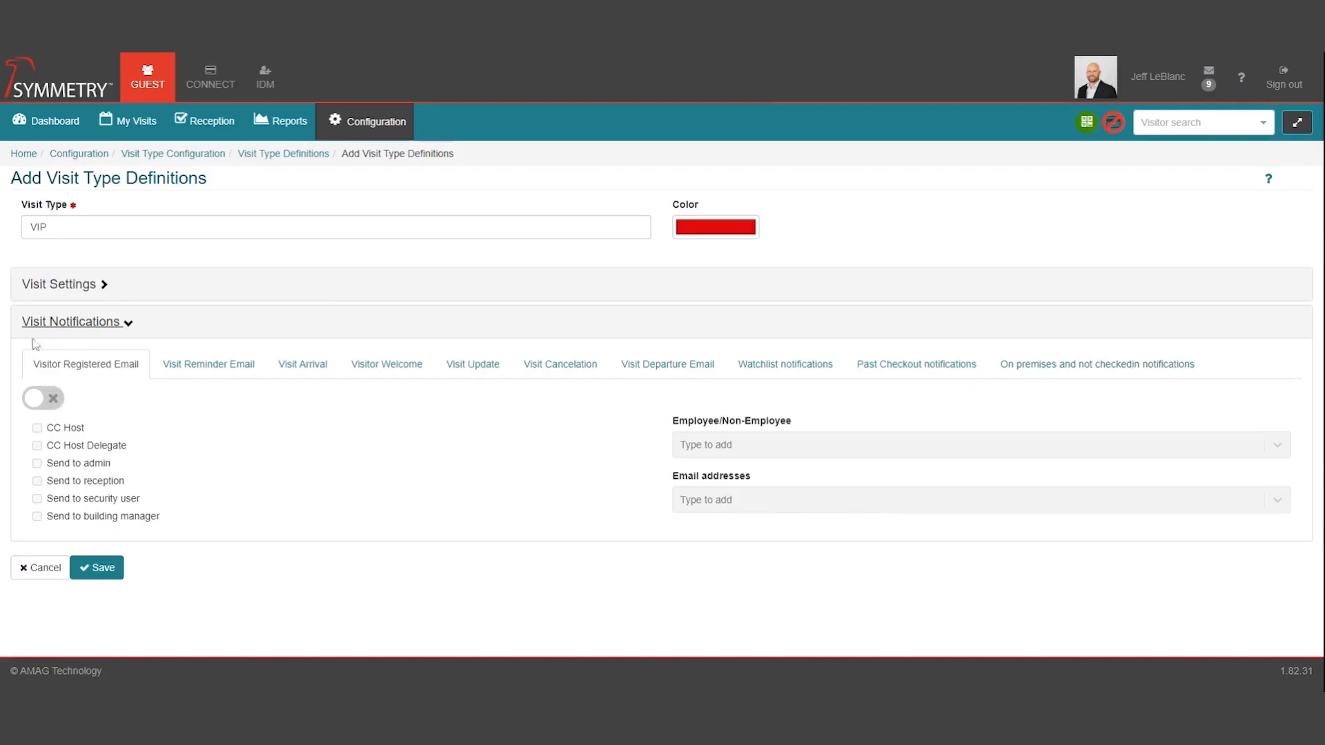
pyautogui.click(216, 369)
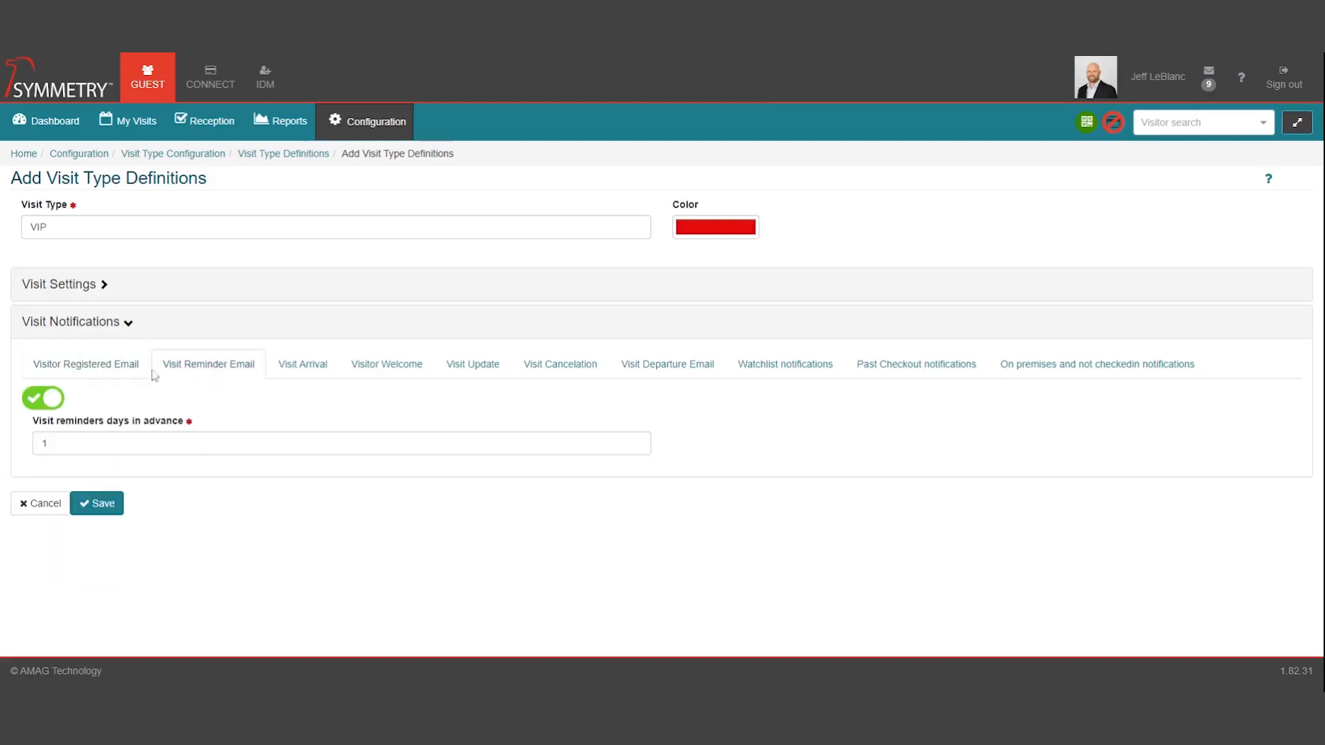
pyautogui.click(55, 402)
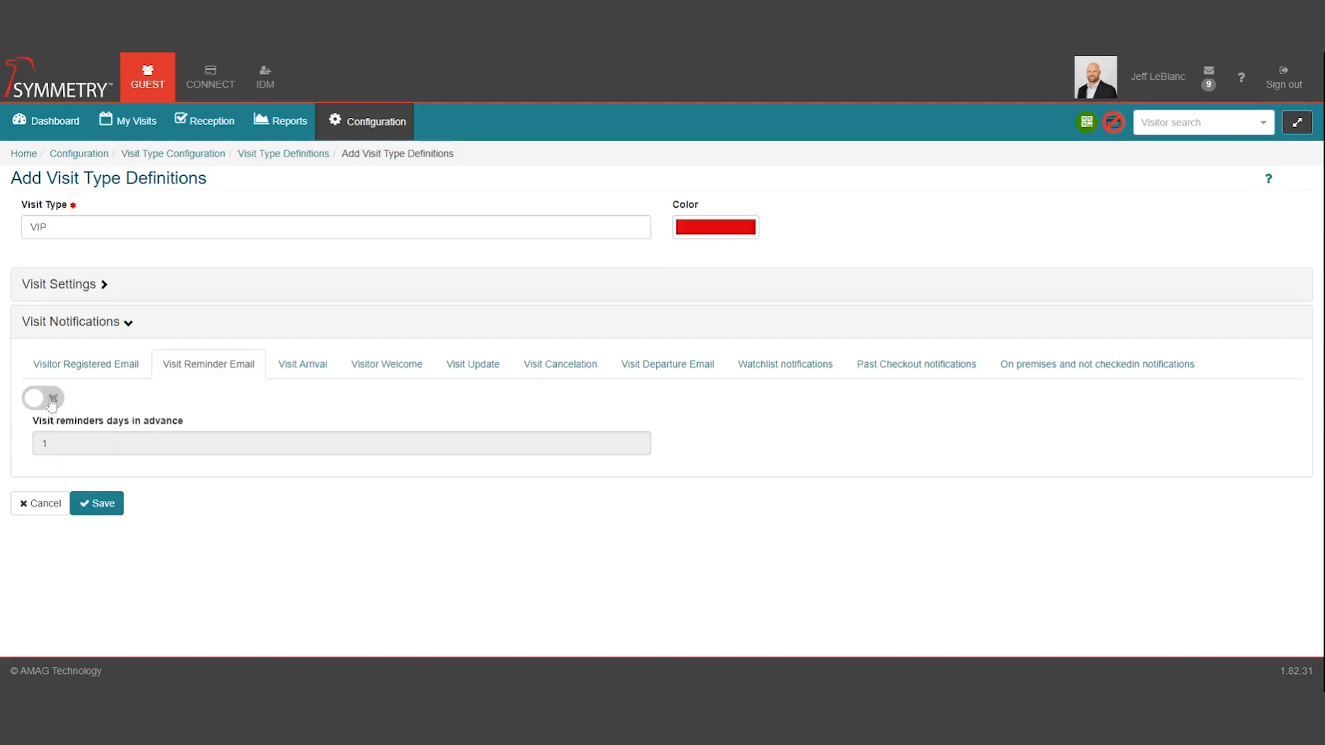
# Step: Disable the visitor photo and the SMS message to the host in the Visit Arrival notification
pyautogui.click(311, 373)
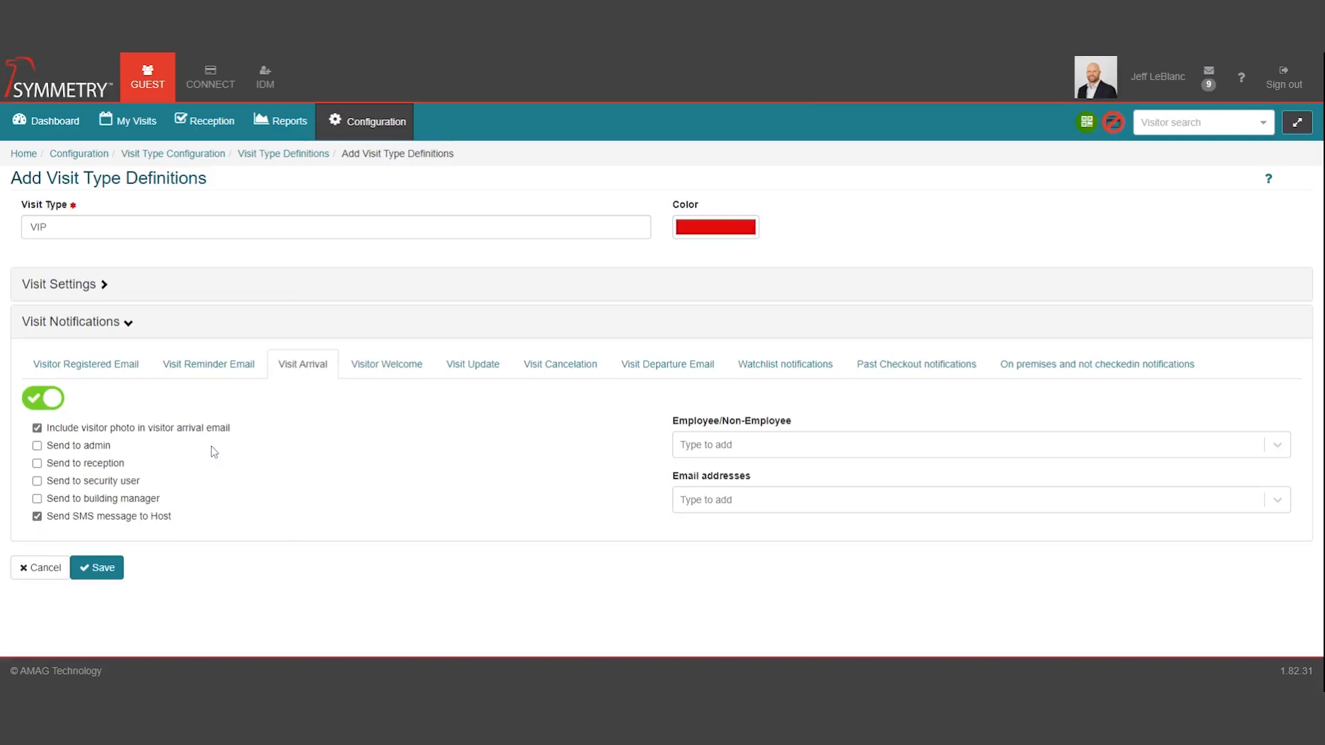
pyautogui.click(37, 428)
pyautogui.click(37, 516)
# Step: Review the remaining notification categories from Visitor Welcome through On premises and not checkedin, and save the VIP visit type
pyautogui.click(389, 371)
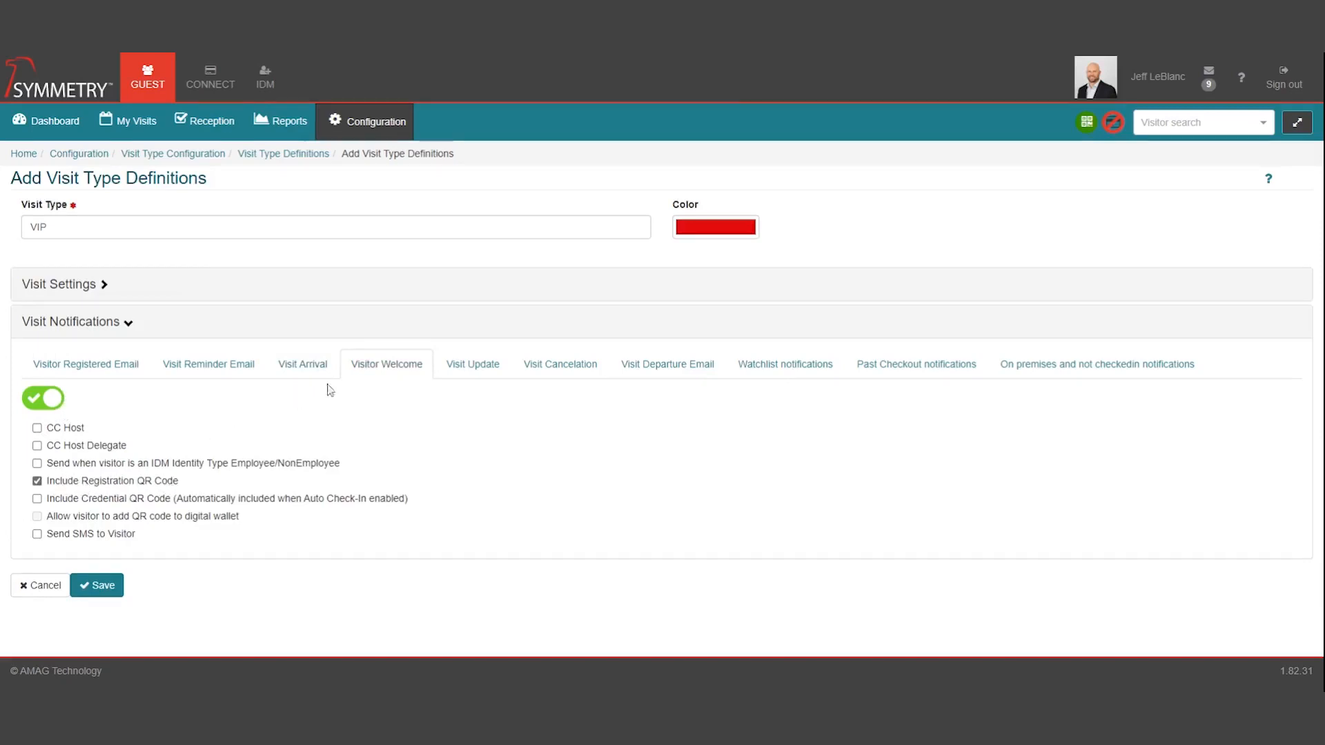
pyautogui.click(473, 370)
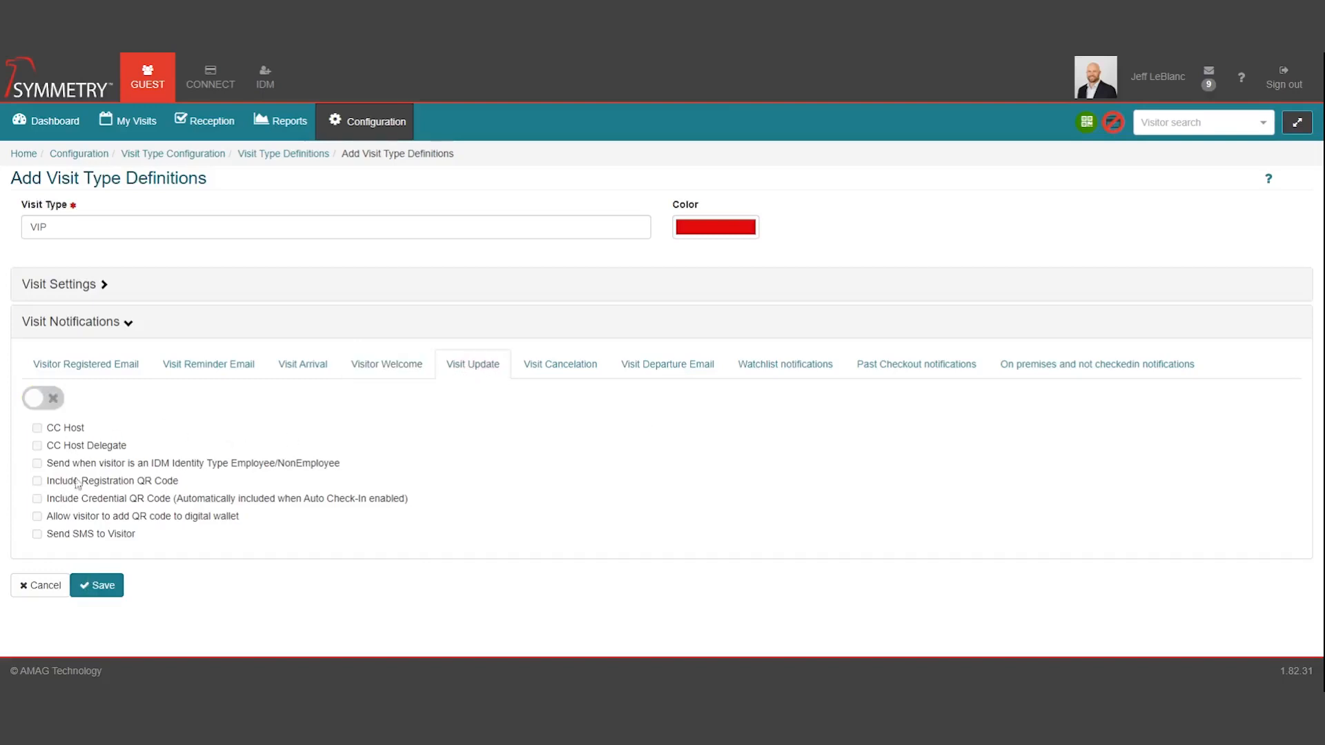
pyautogui.click(557, 369)
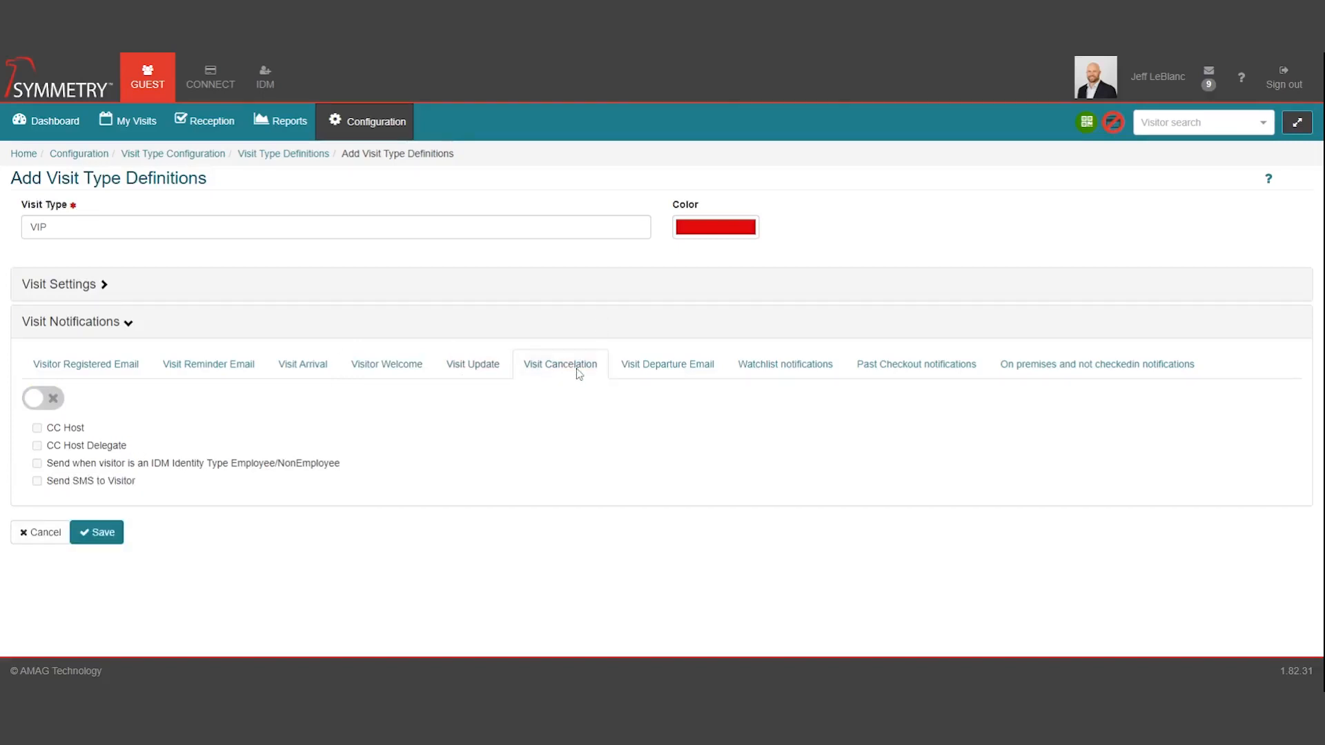
pyautogui.click(688, 371)
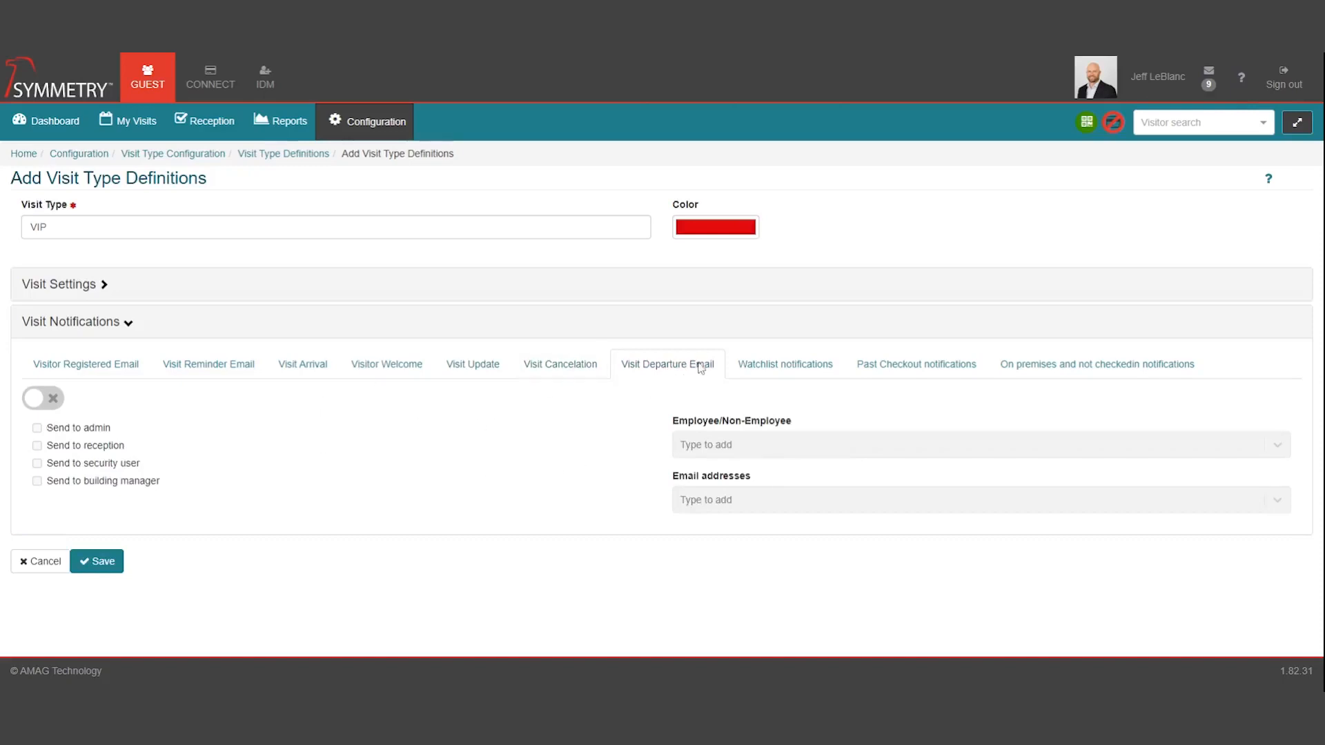
pyautogui.click(806, 370)
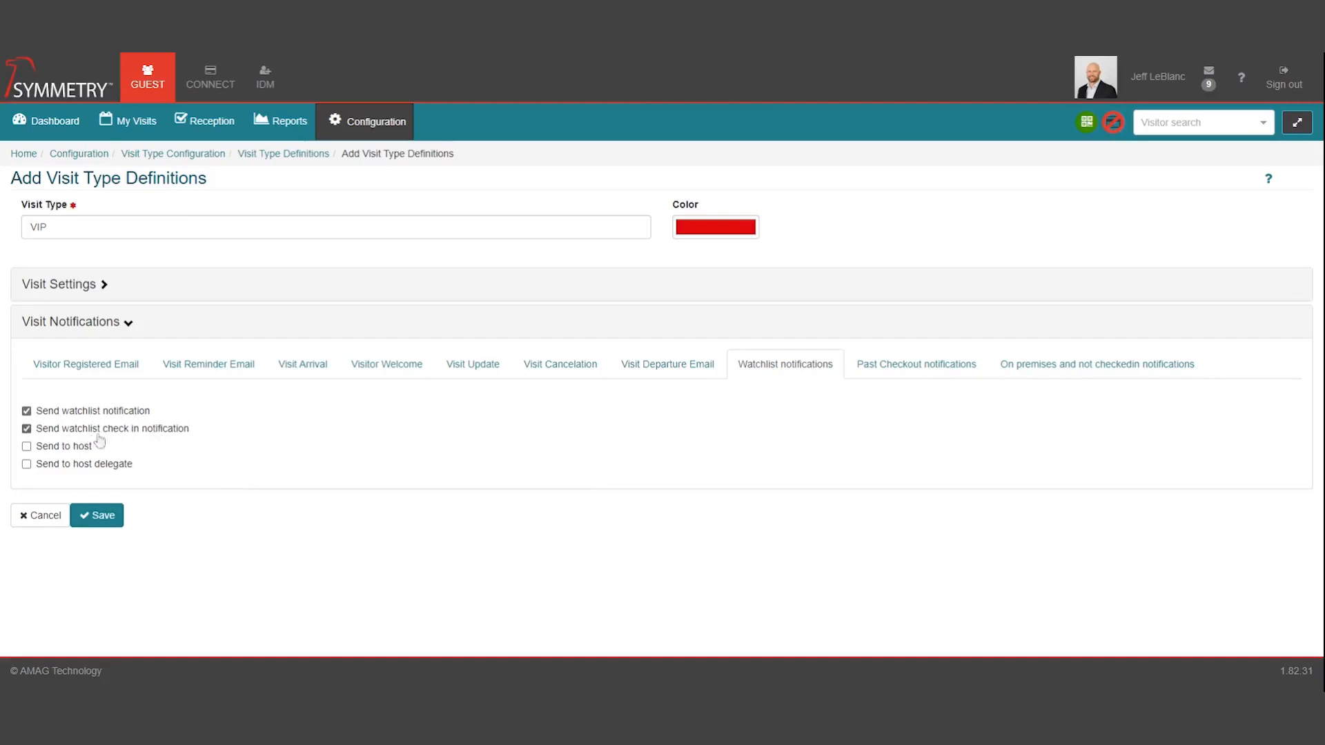
pyautogui.click(923, 369)
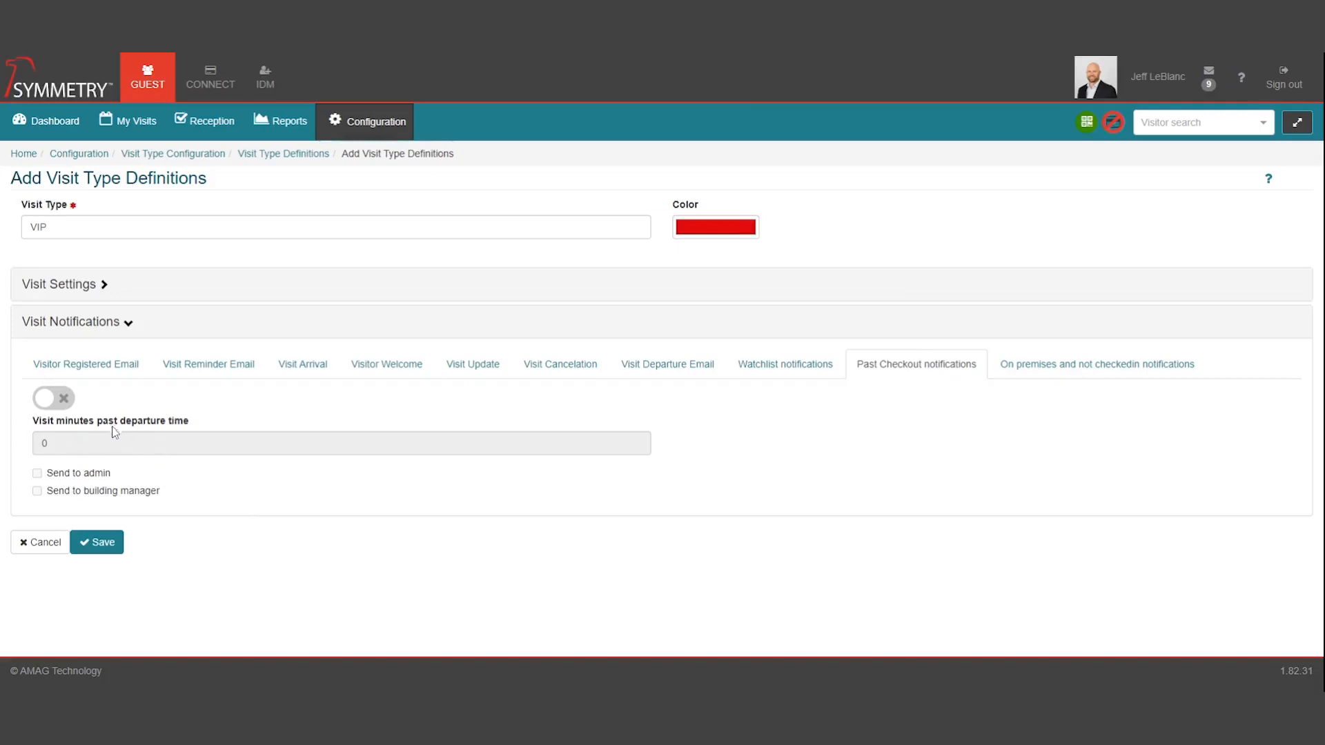
pyautogui.click(1104, 372)
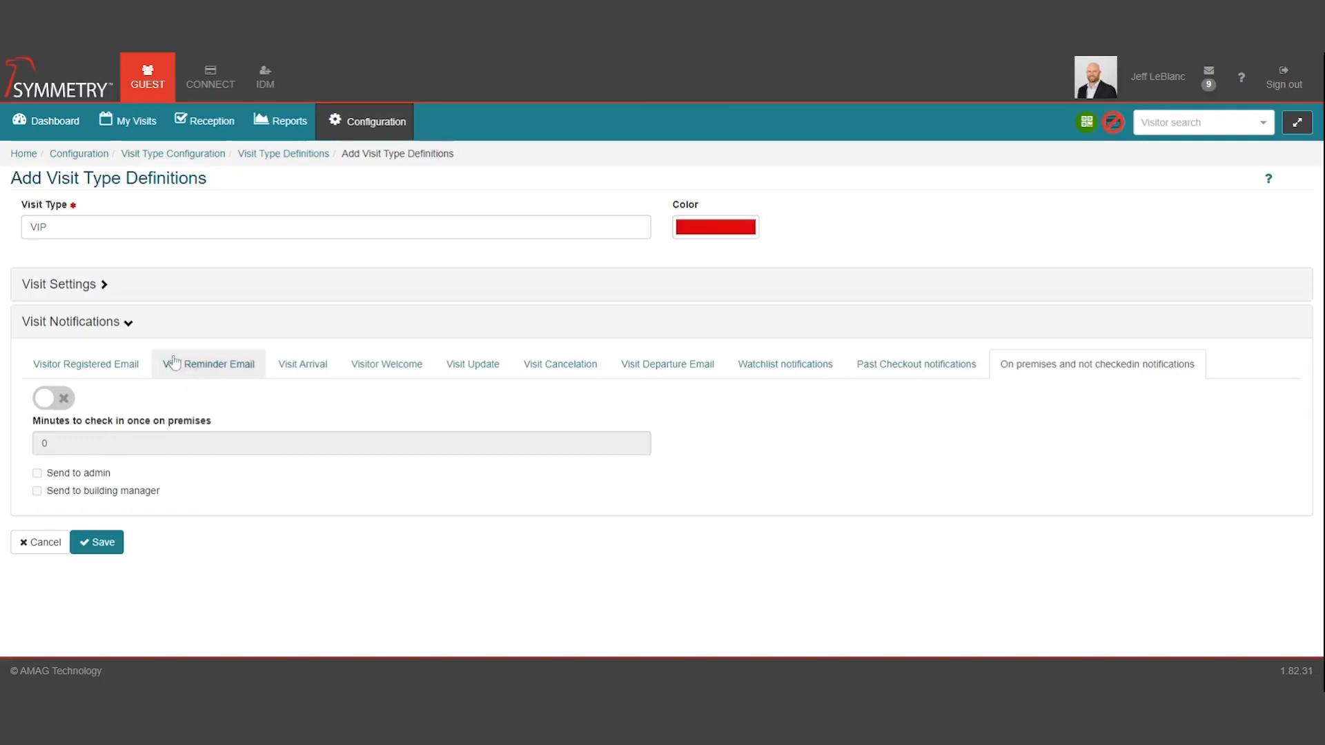
pyautogui.click(101, 544)
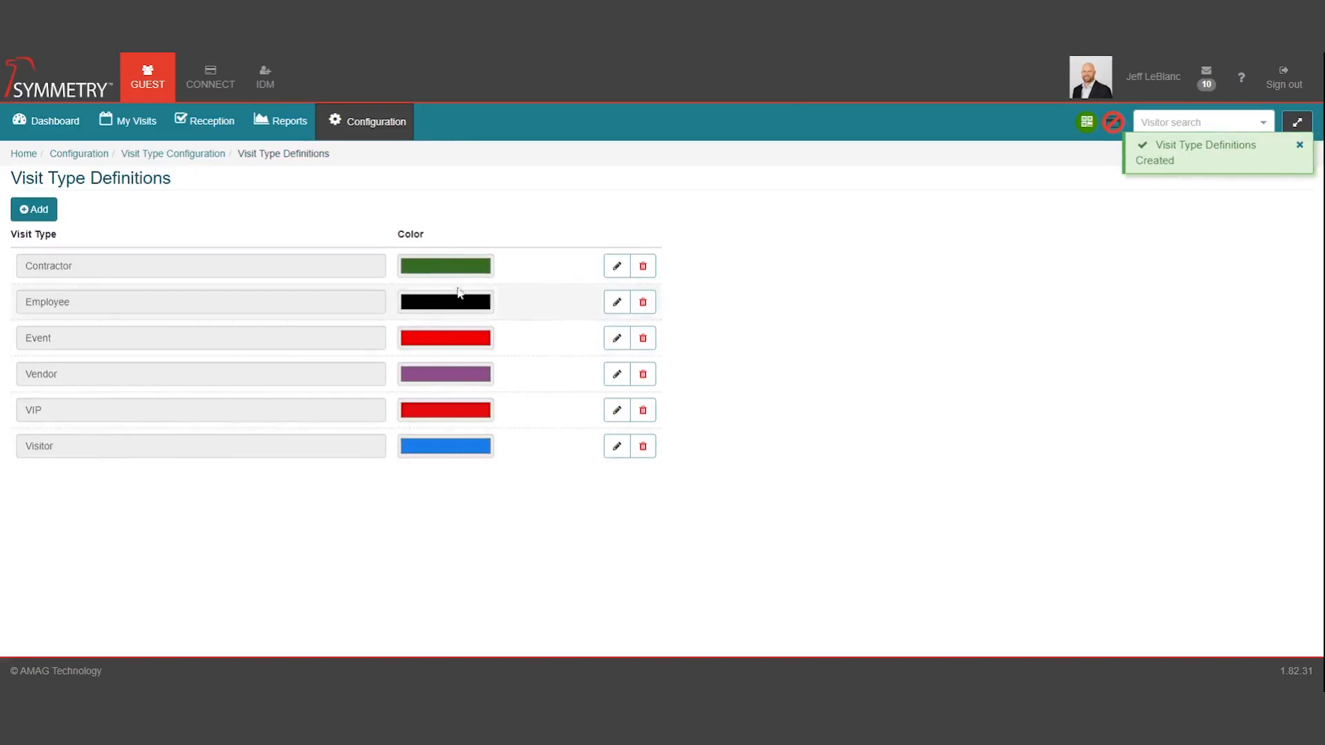
# Step: Open the reception visit list and remove its Not Arrived status filter
pyautogui.click(214, 127)
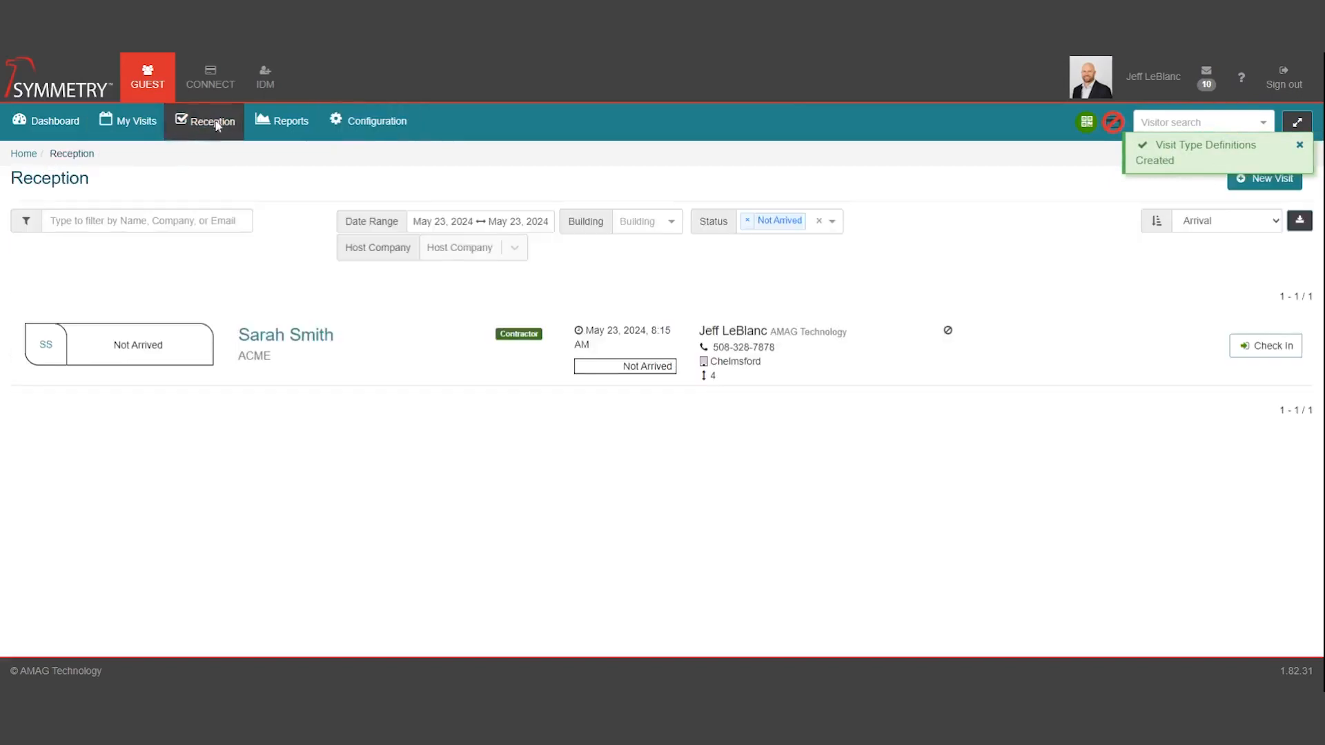
pyautogui.click(748, 220)
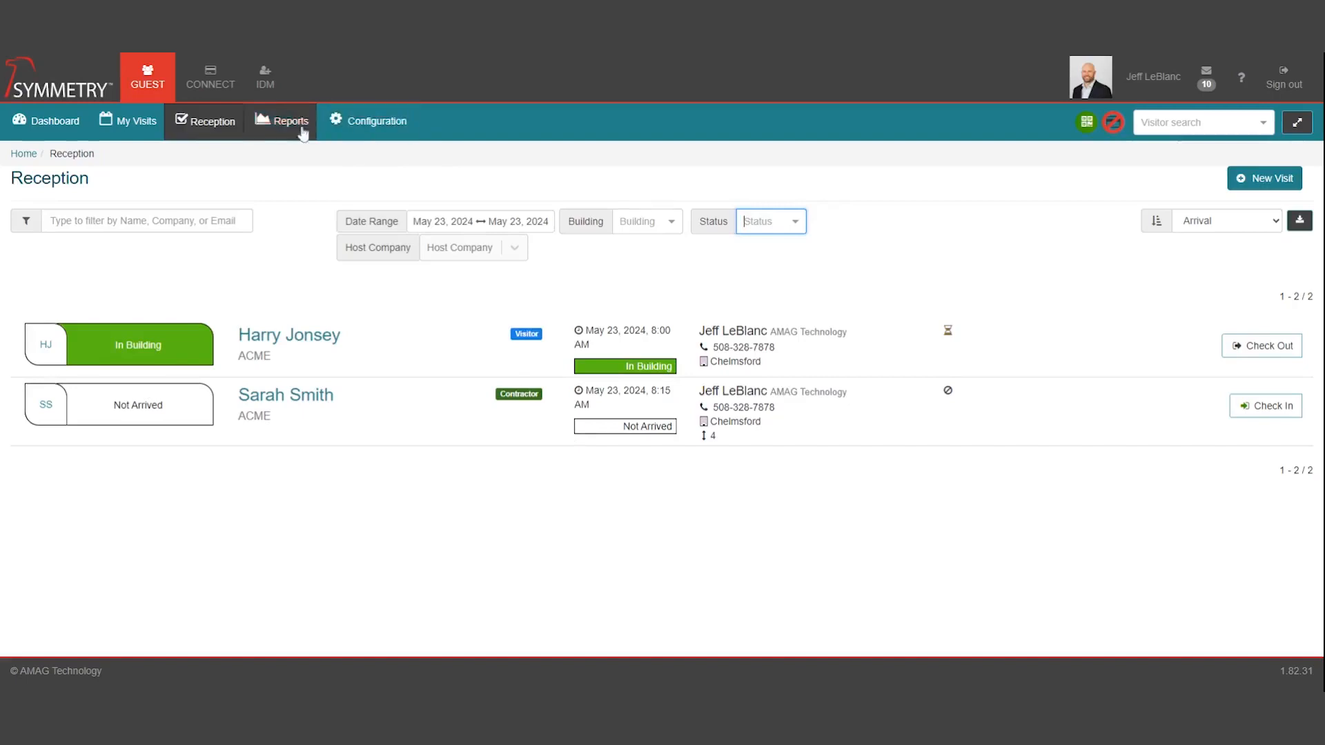
# Step: Go back to the visit type configuration and examine the defined visit types and their colors
pyautogui.click(360, 121)
pyautogui.scroll(-2, 349, 508)
pyautogui.scroll(-3, 349, 508)
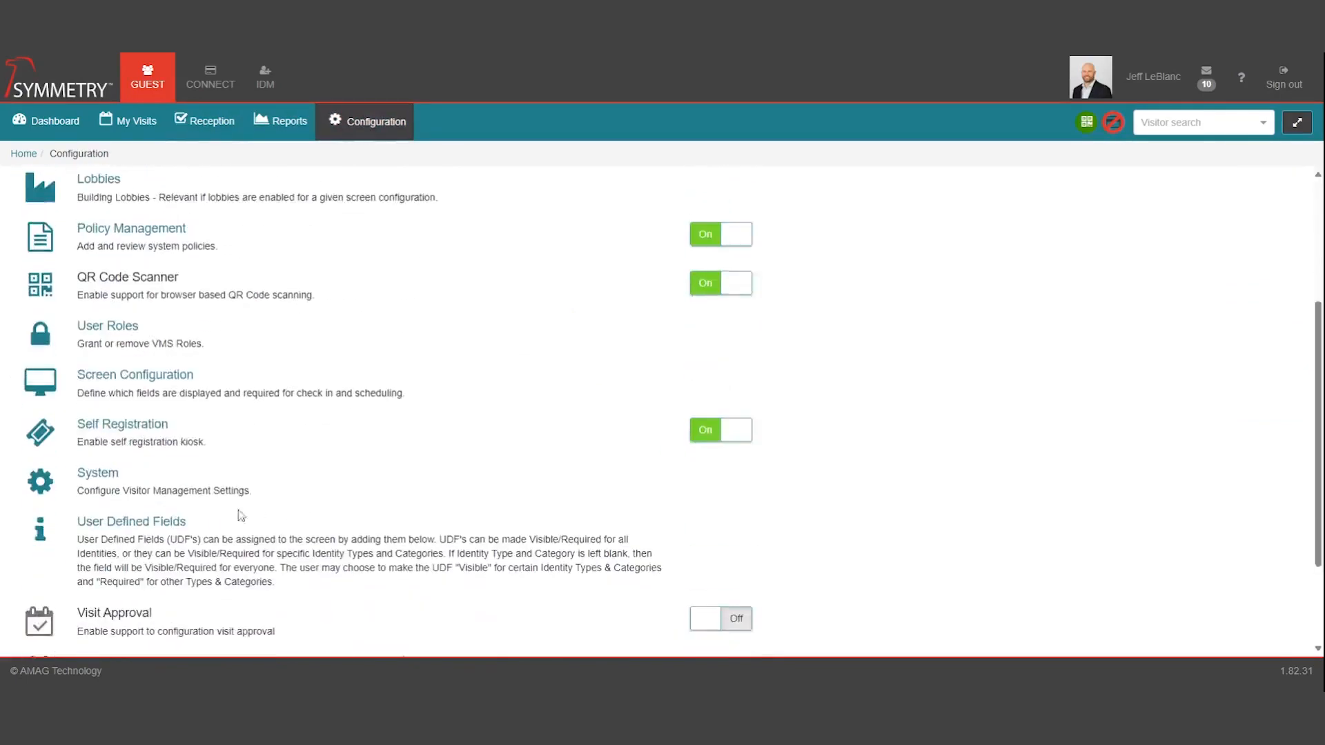
pyautogui.click(183, 532)
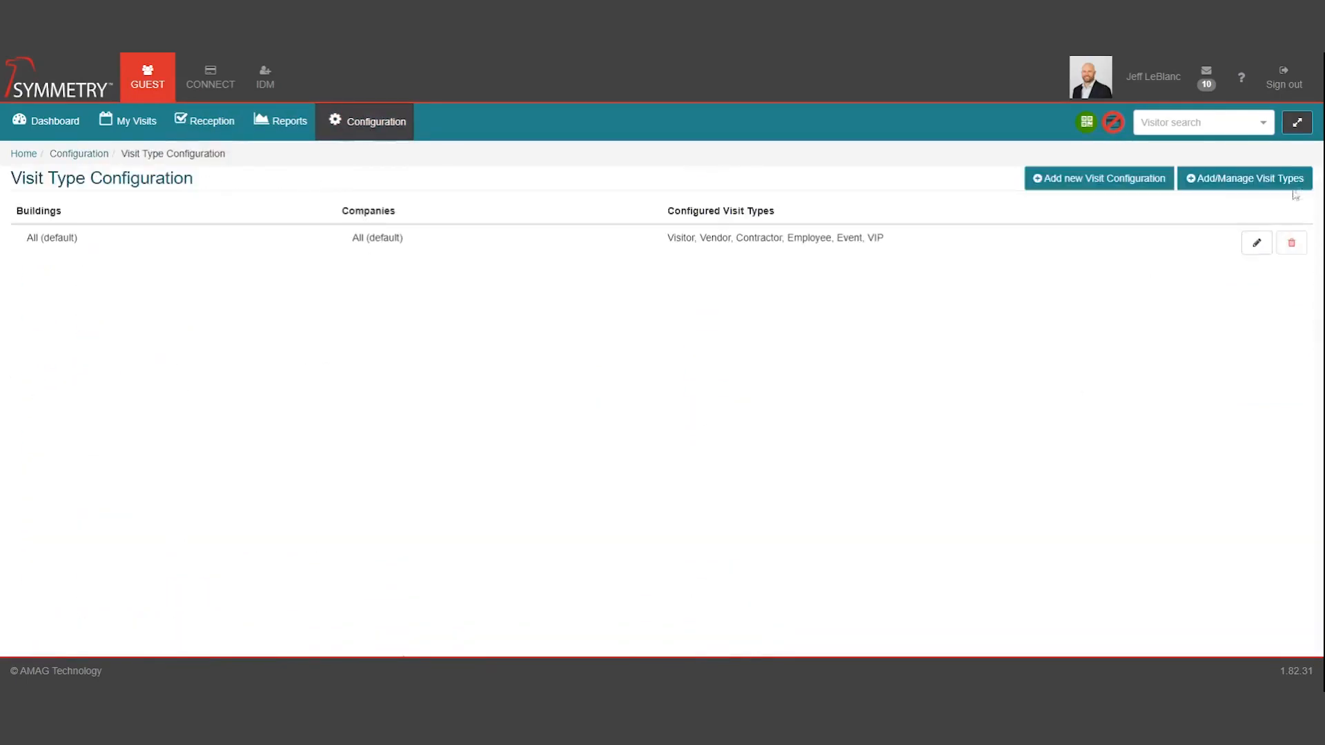
pyautogui.click(1266, 181)
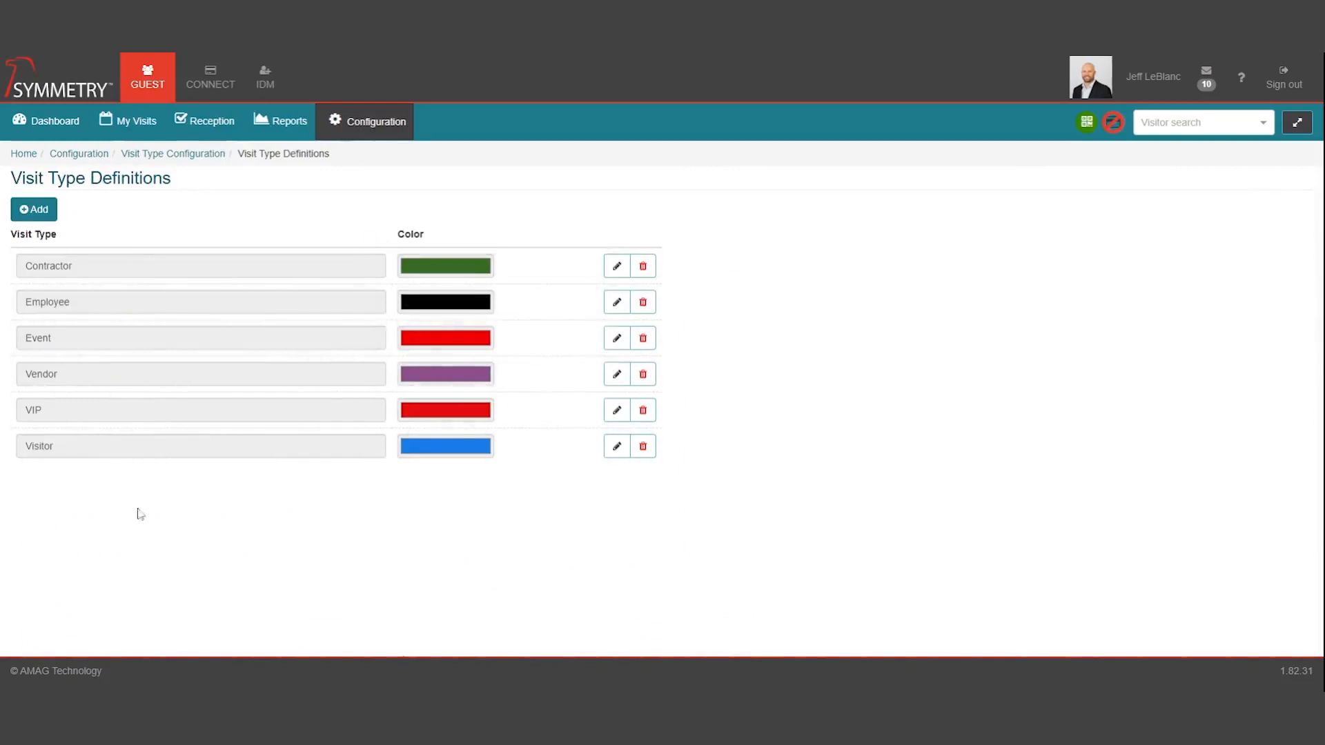
# Step: Start a new visit configuration and assign it to the Maples Pavilion building
pyautogui.click(198, 156)
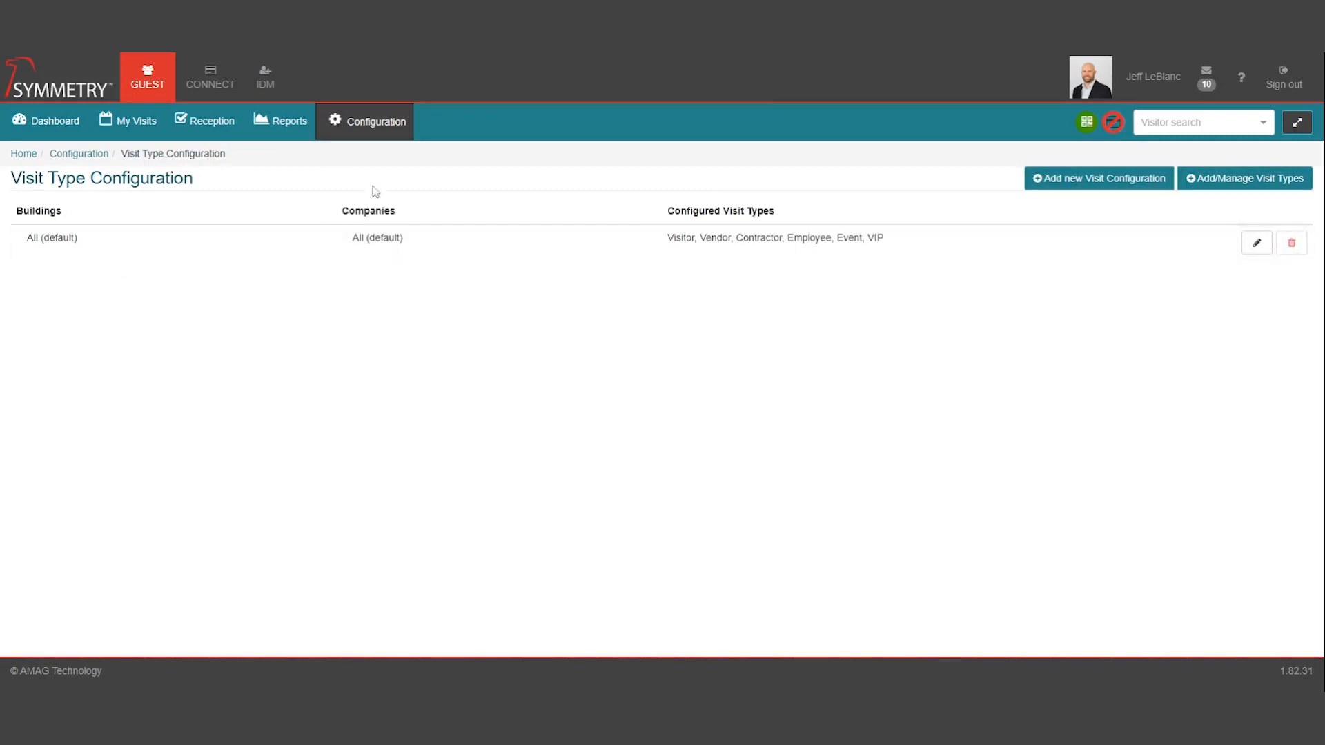
pyautogui.click(1109, 181)
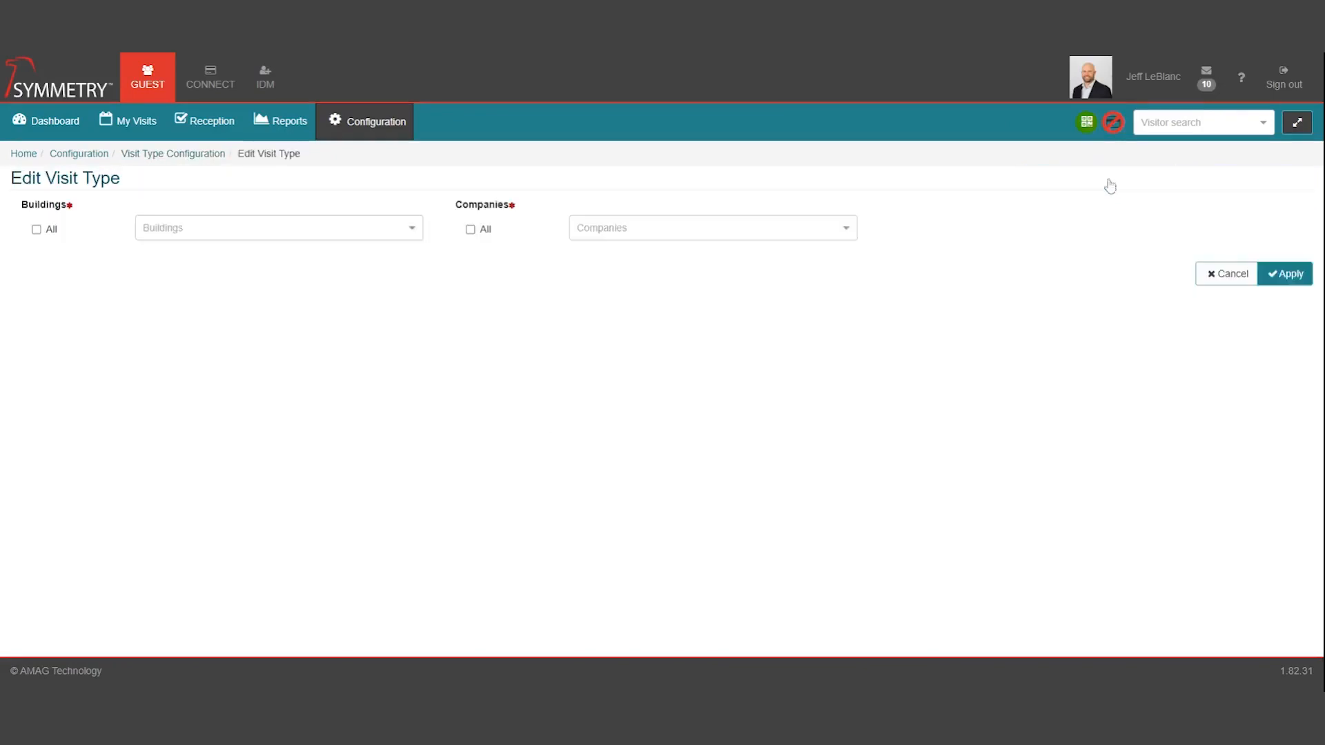
pyautogui.click(412, 229)
pyautogui.scroll(-3, 193, 324)
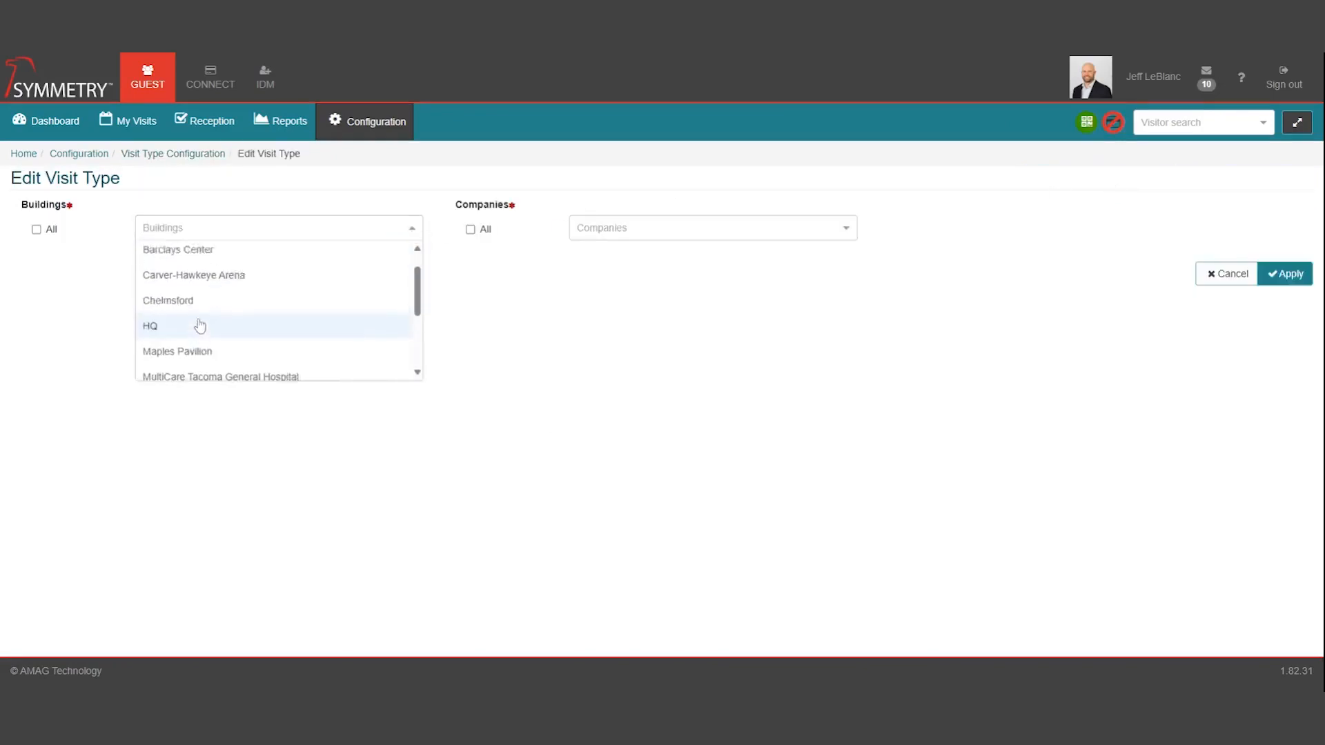
pyautogui.click(169, 343)
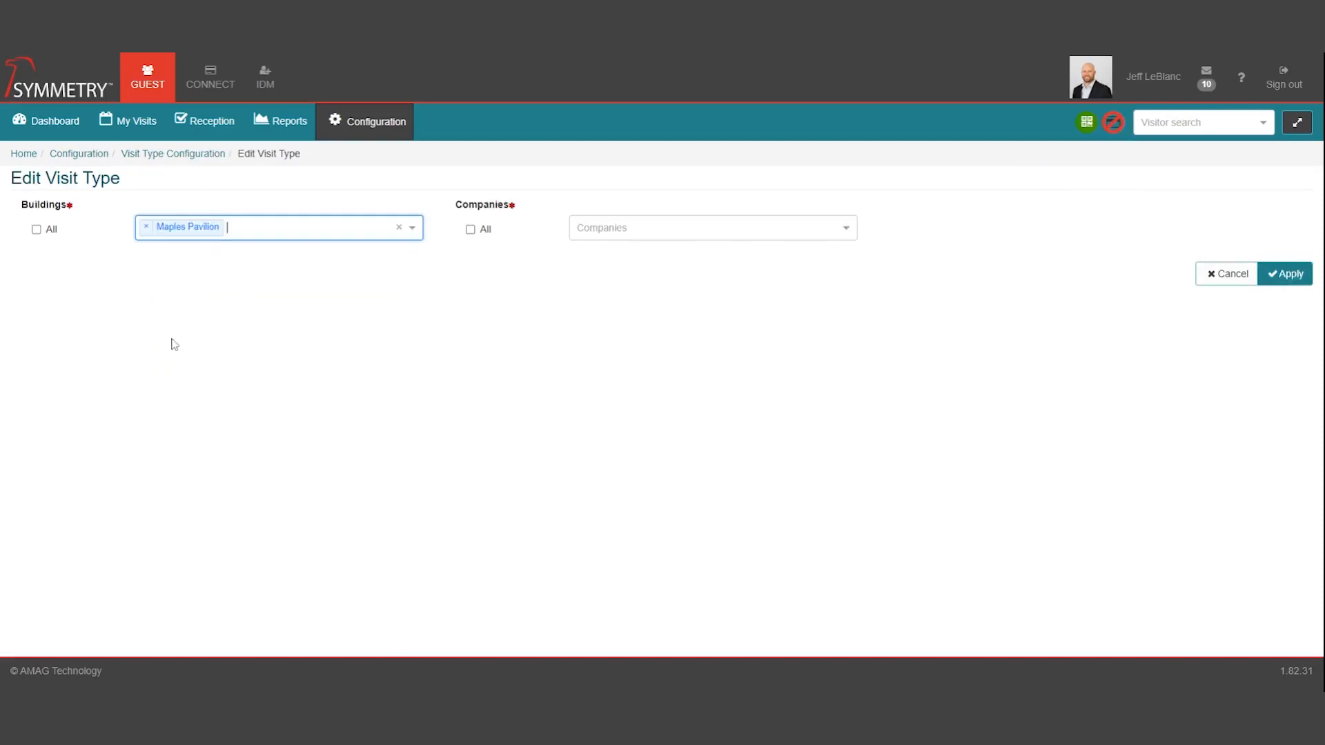
# Step: Assign the visit configuration to the companies Amazon, Boston Celtics and Iowa Hawkeyes, and apply the building and company selection
pyautogui.click(651, 231)
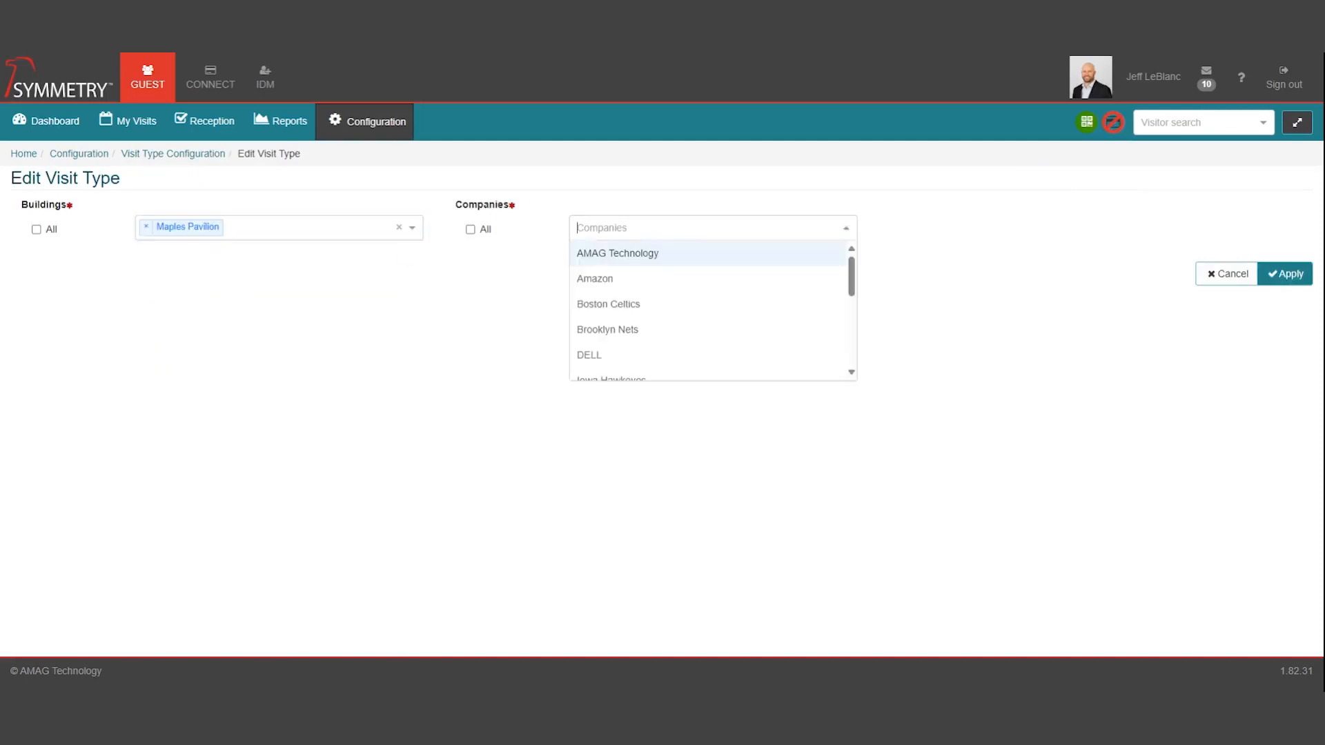
pyautogui.click(632, 280)
pyautogui.click(731, 227)
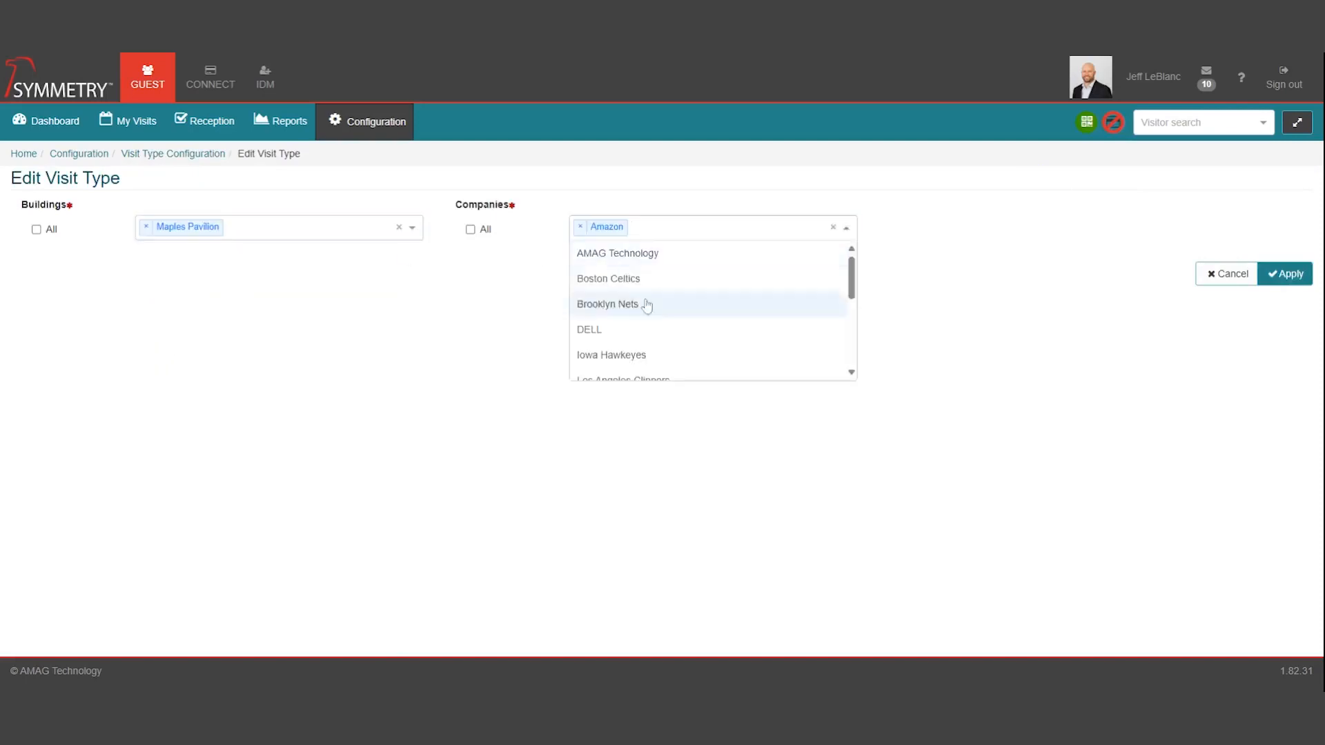
pyautogui.click(654, 279)
pyautogui.click(711, 228)
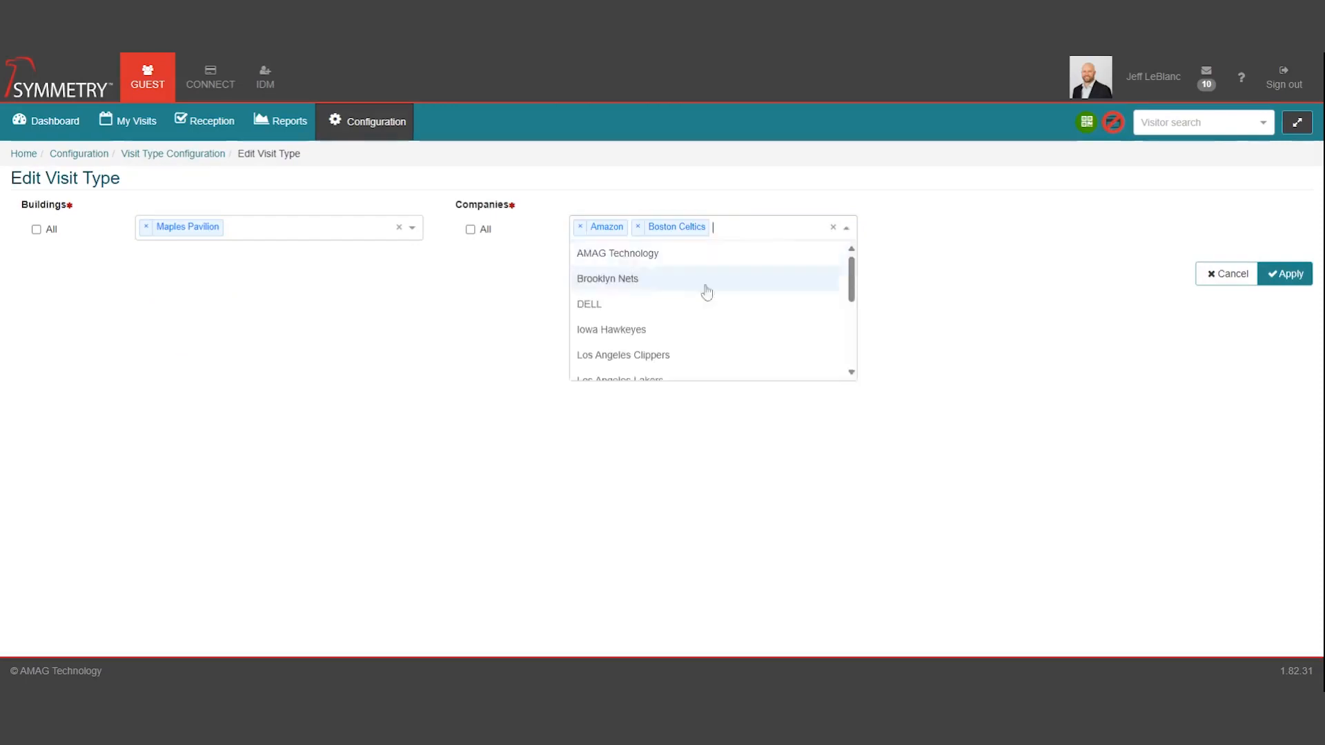
pyautogui.click(661, 334)
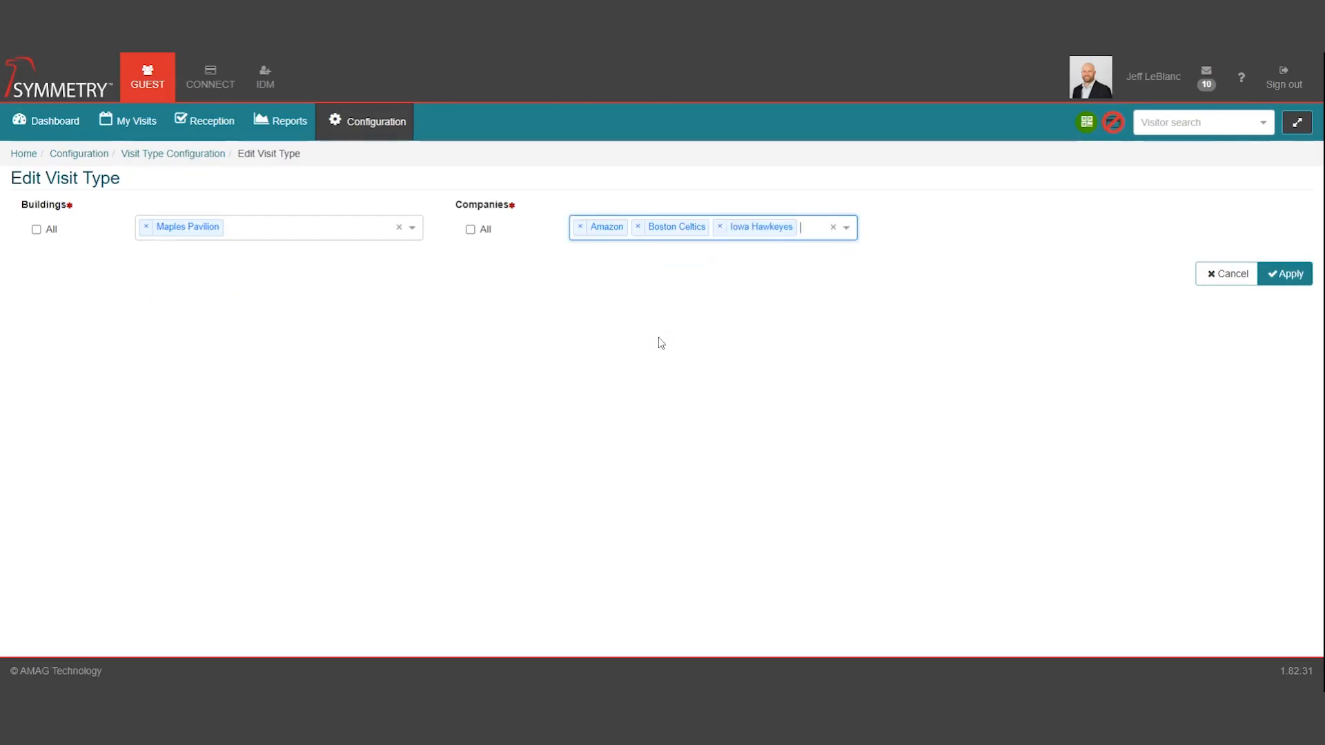
pyautogui.click(1291, 280)
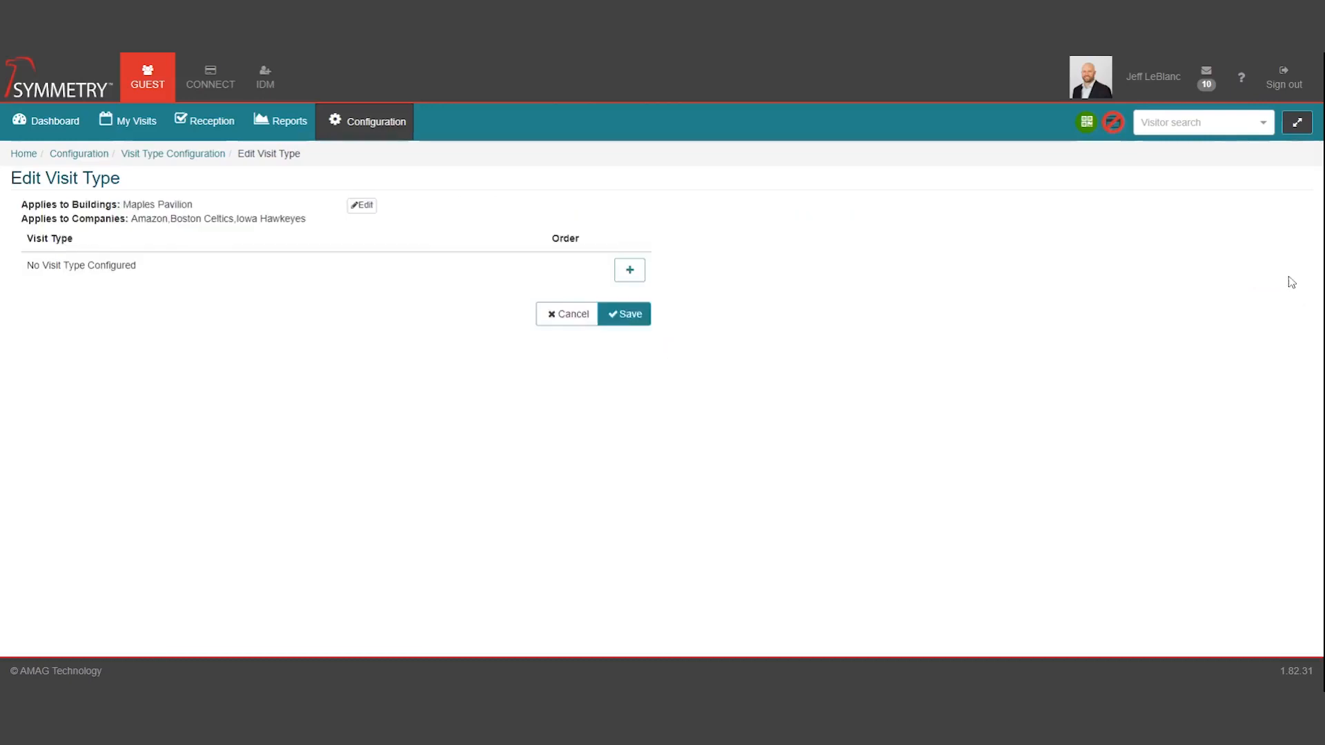
# Step: Add Visitor and Vendor as the first two visit types of the Maples Pavilion configuration
pyautogui.click(630, 270)
pyautogui.click(489, 274)
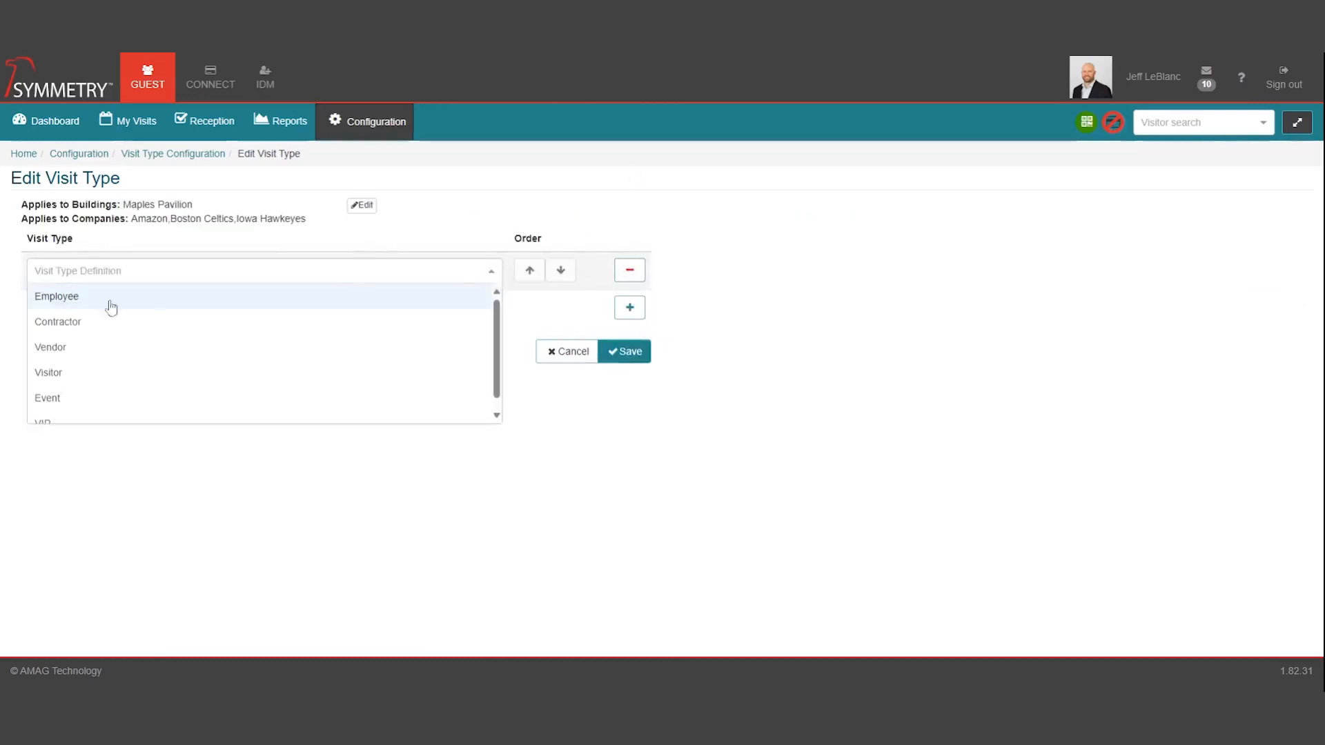
pyautogui.click(77, 377)
pyautogui.click(629, 307)
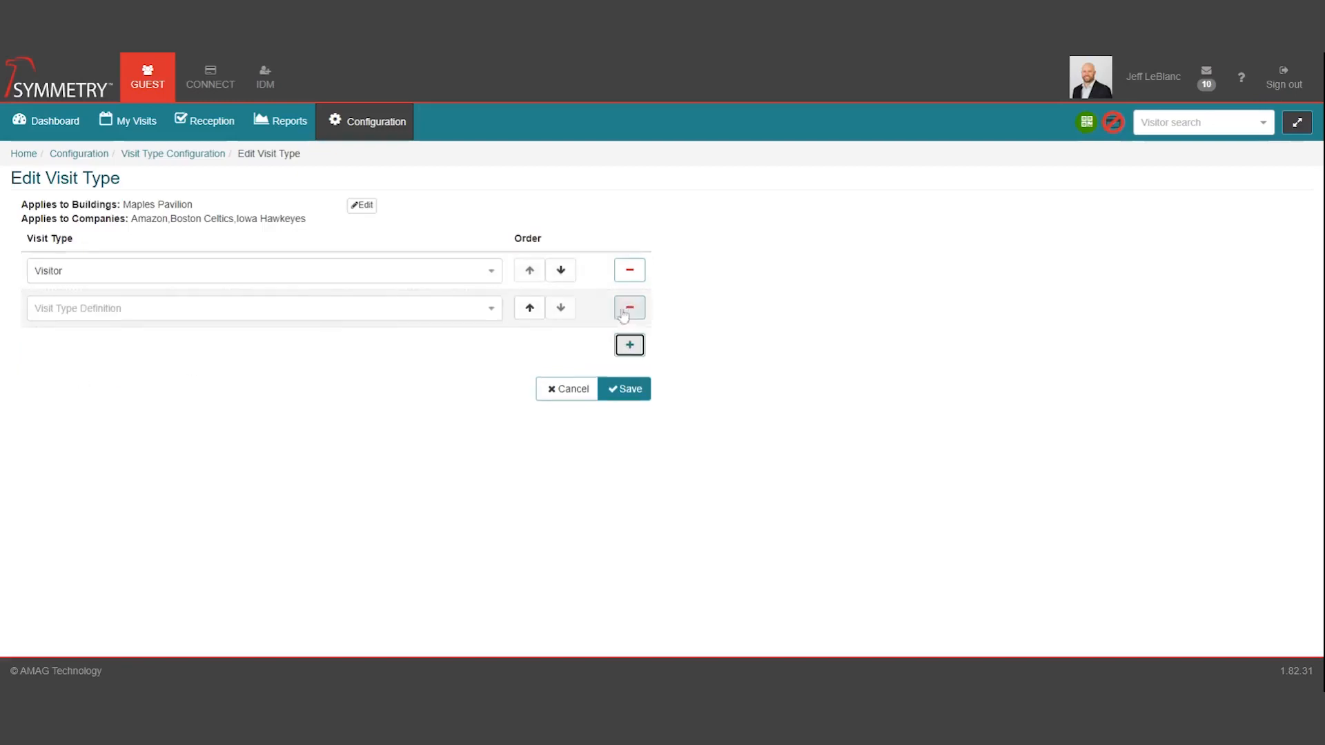
pyautogui.click(495, 311)
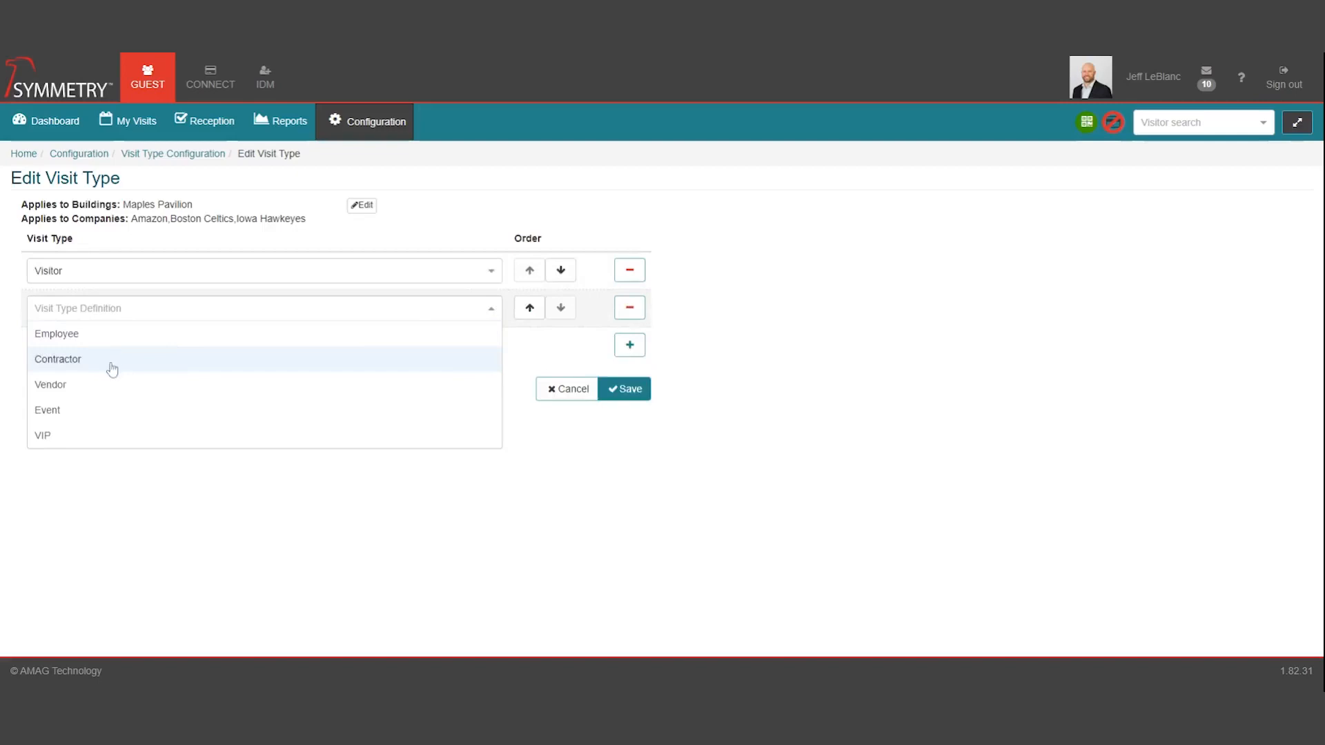
pyautogui.click(86, 392)
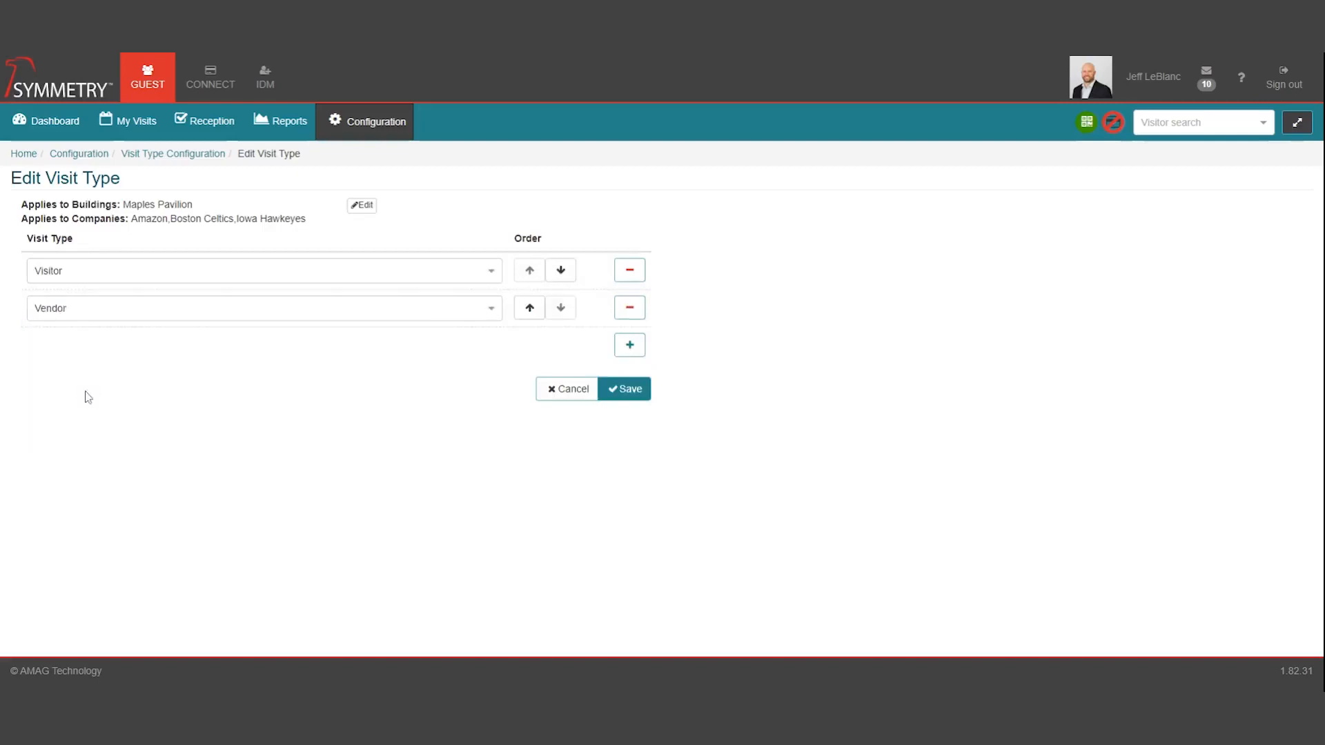
# Step: Add VIP and Employee as the third and fourth visit types, and save the visit configuration
pyautogui.click(629, 344)
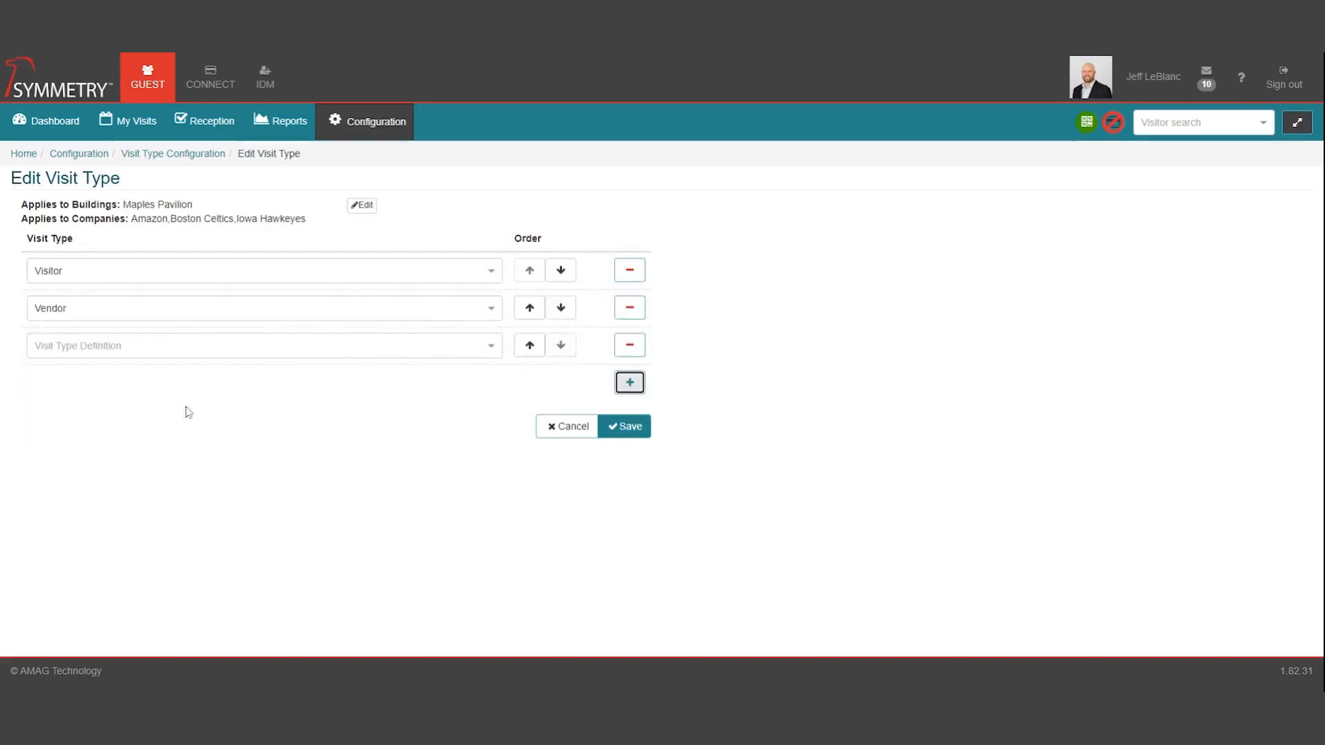
pyautogui.click(492, 347)
pyautogui.click(95, 447)
pyautogui.click(629, 382)
pyautogui.click(485, 383)
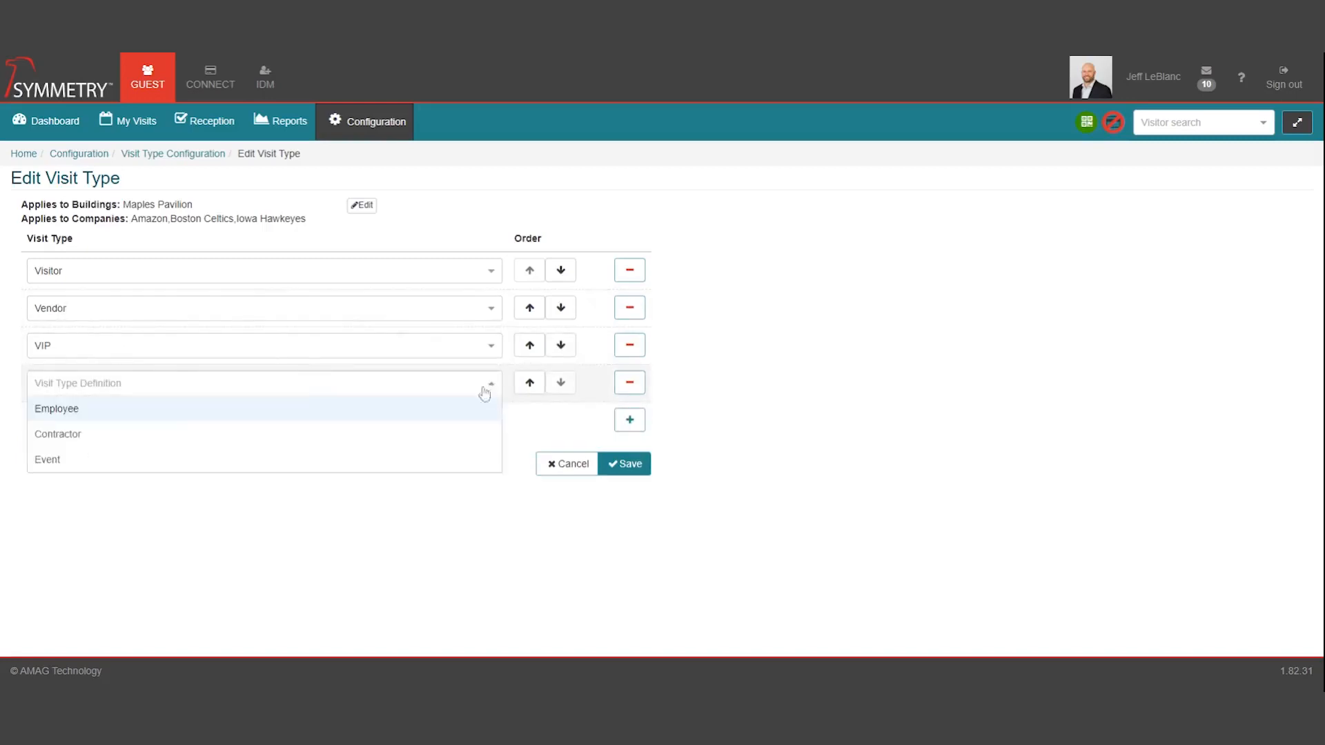
pyautogui.click(165, 413)
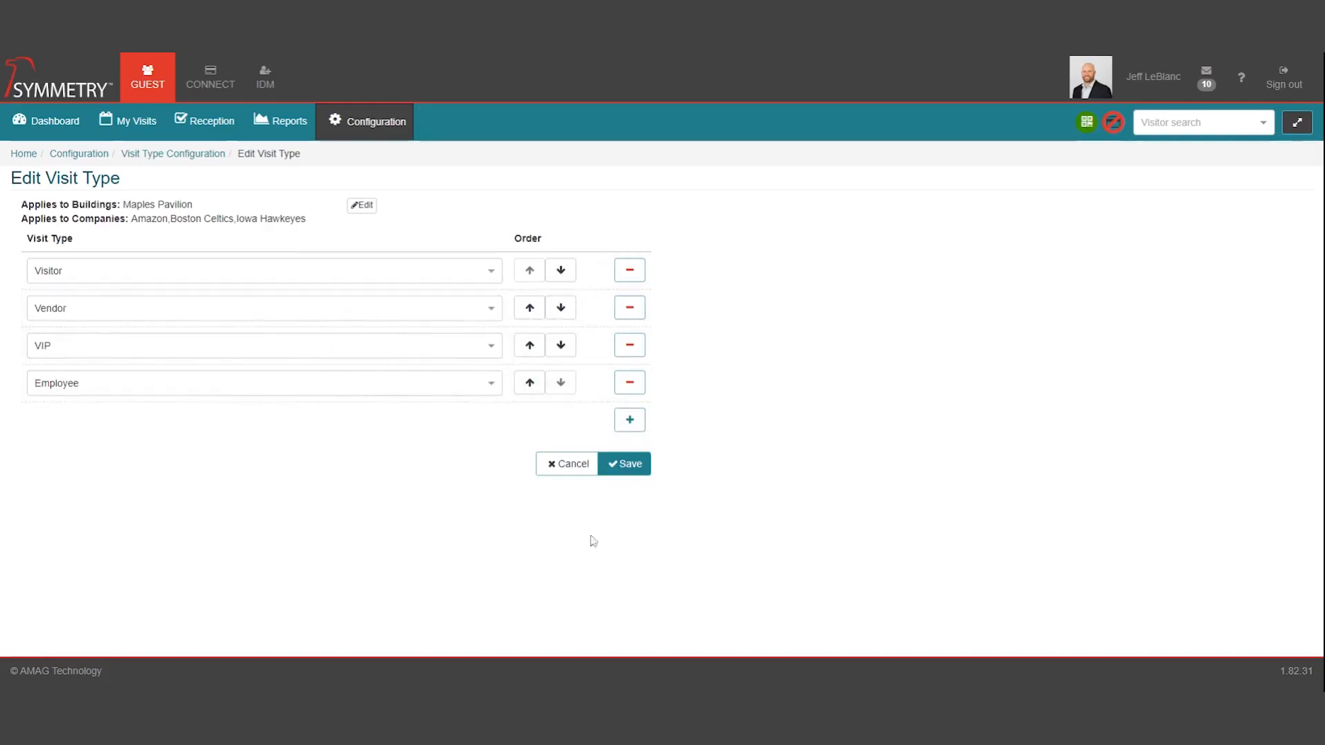
pyautogui.click(638, 469)
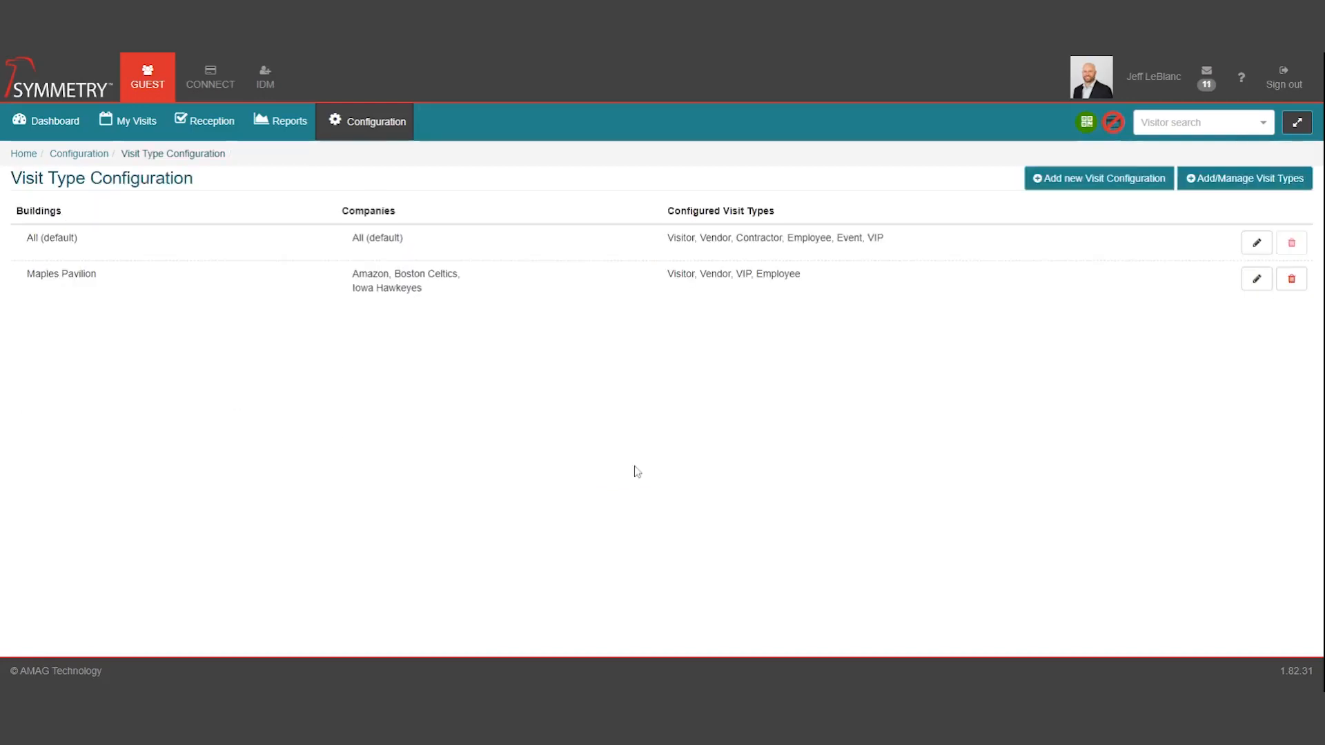